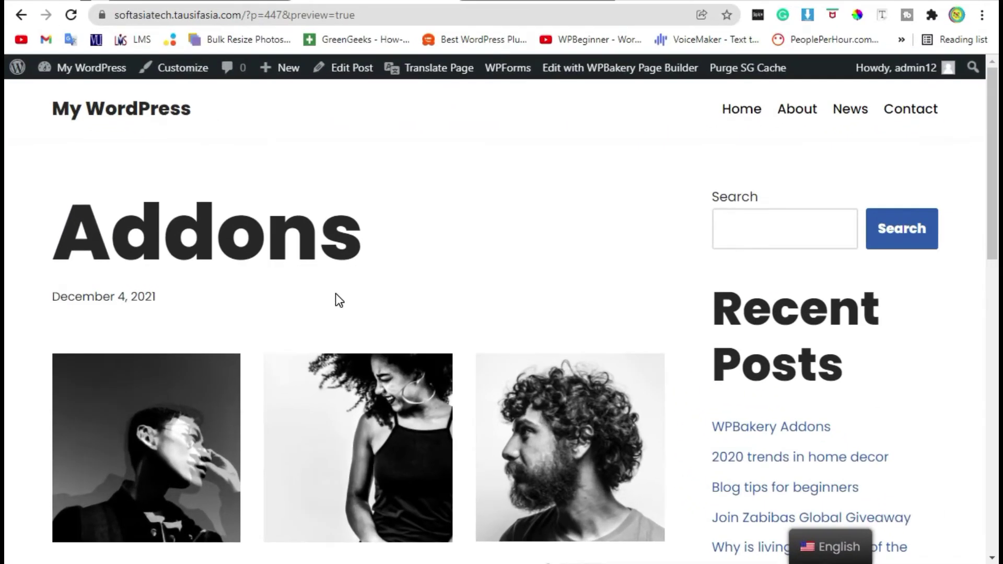
Scroll through the previewed three-member team post, then go to the admin Dashboard
scroll(340, 292, down, 2)
scroll(351, 268, down, 1)
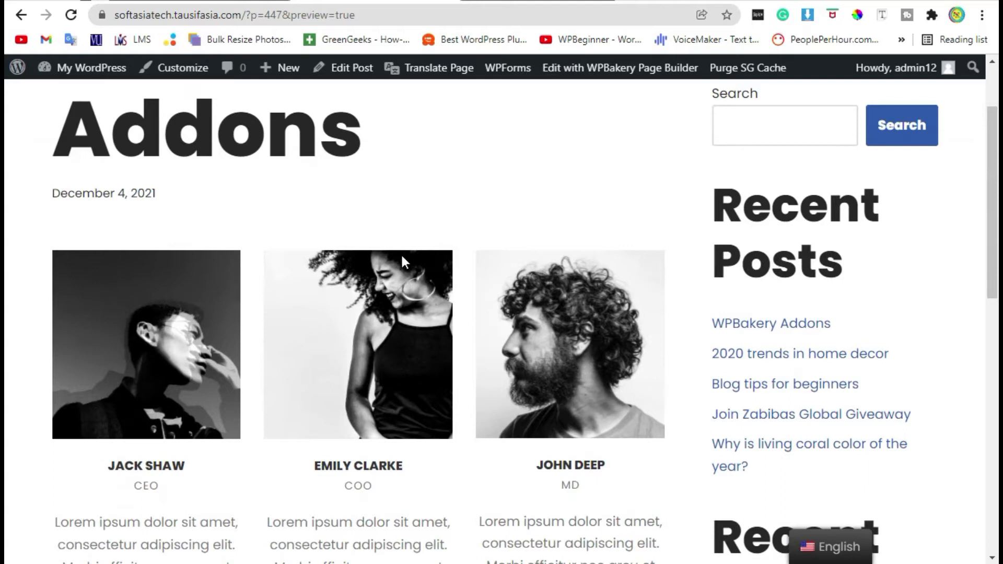
scroll(419, 287, down, 2)
drag(46, 198, 665, 432)
click(649, 485)
scroll(622, 484, down, 2)
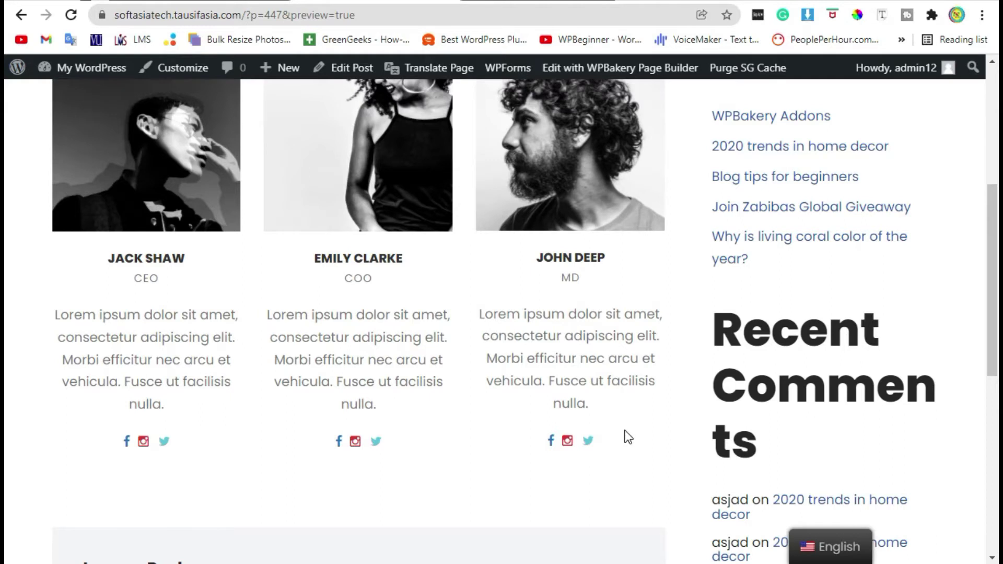
scroll(625, 438, up, 2)
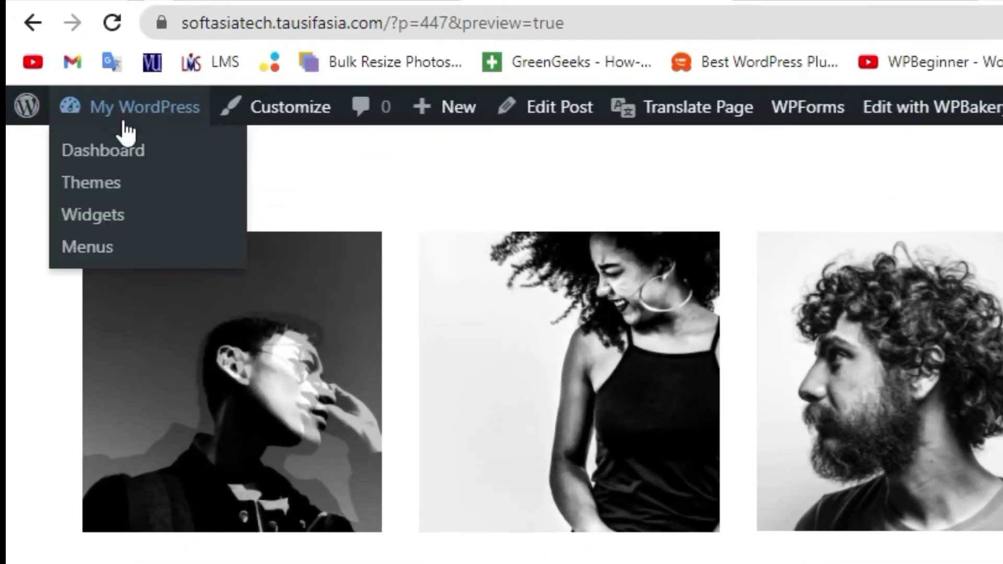
click(78, 92)
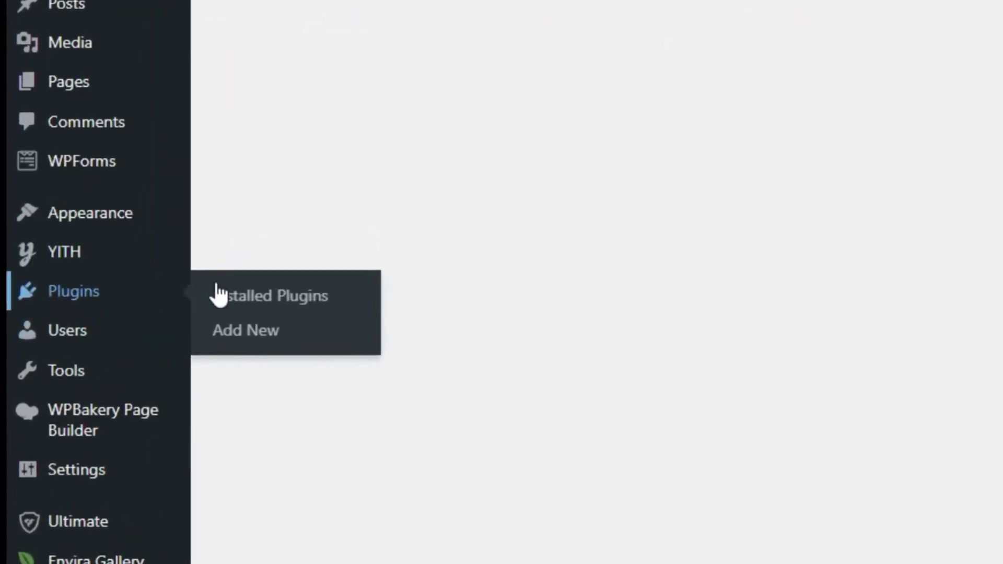
Choose Desktop\Ultimate_VC_Addons.zip as the file in the Upload Plugin form
click(244, 338)
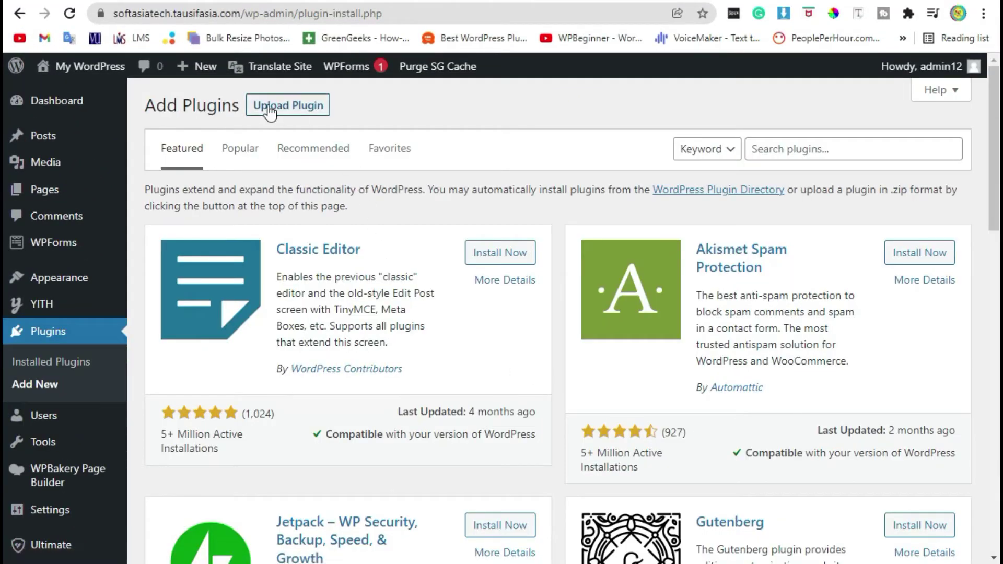
click(269, 108)
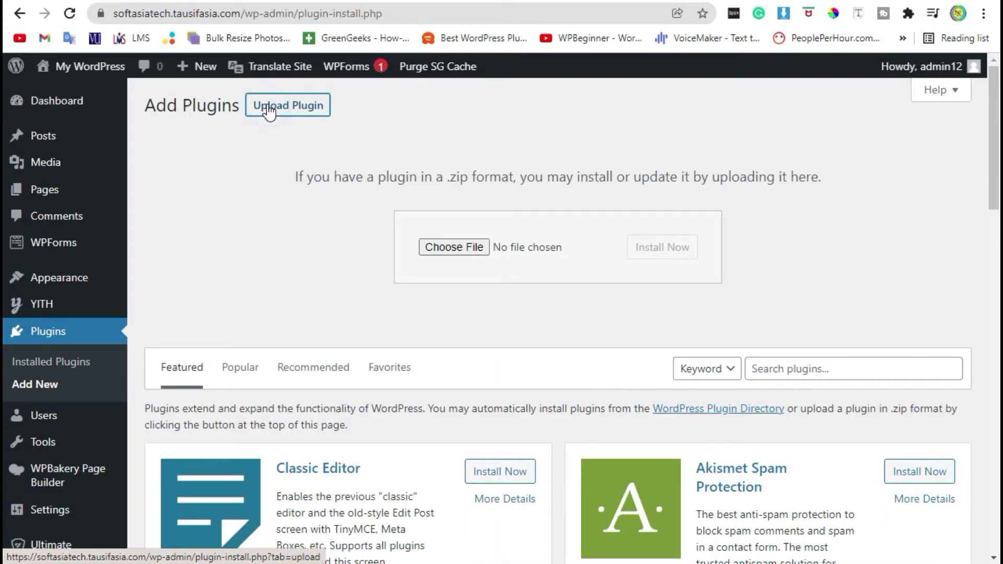
click(475, 249)
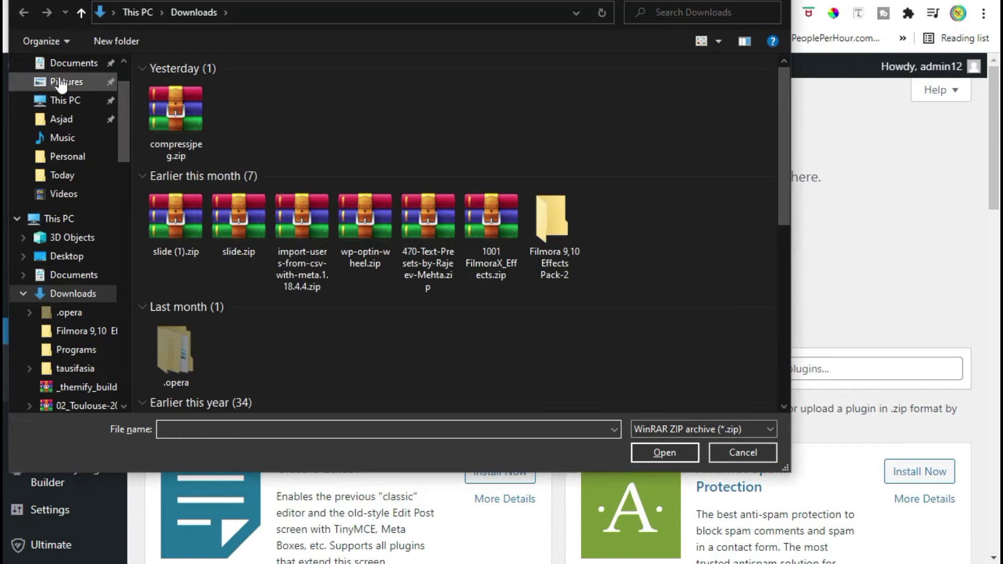
click(73, 256)
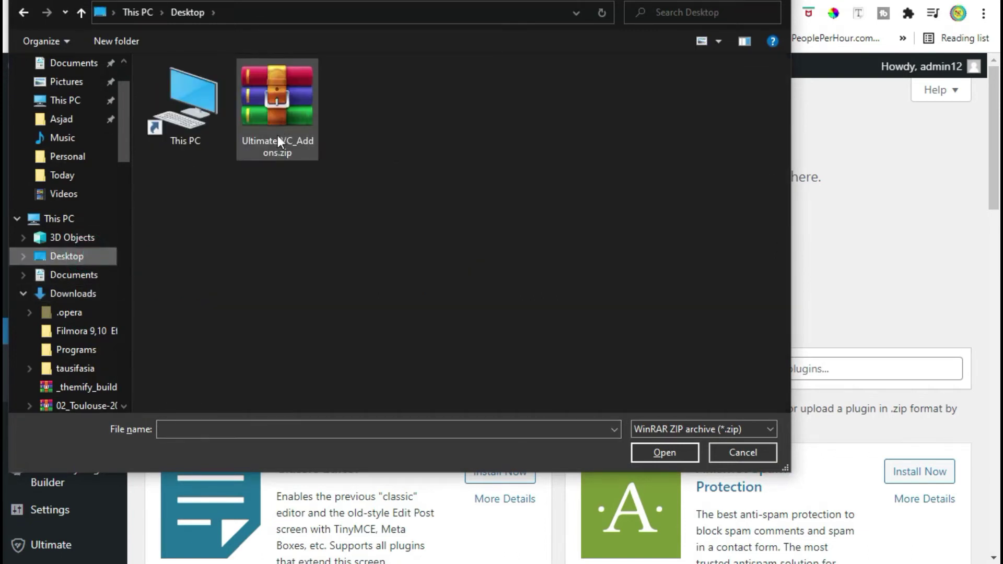
double_click(283, 127)
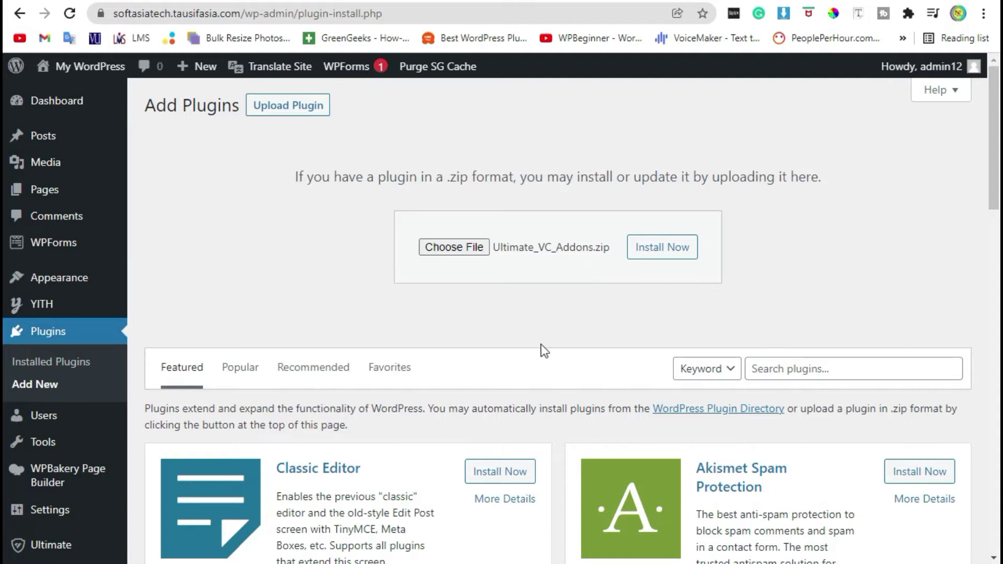
Install the zip, replace the current Ultimate Addons plugin with it, and return to the Dashboard
click(662, 251)
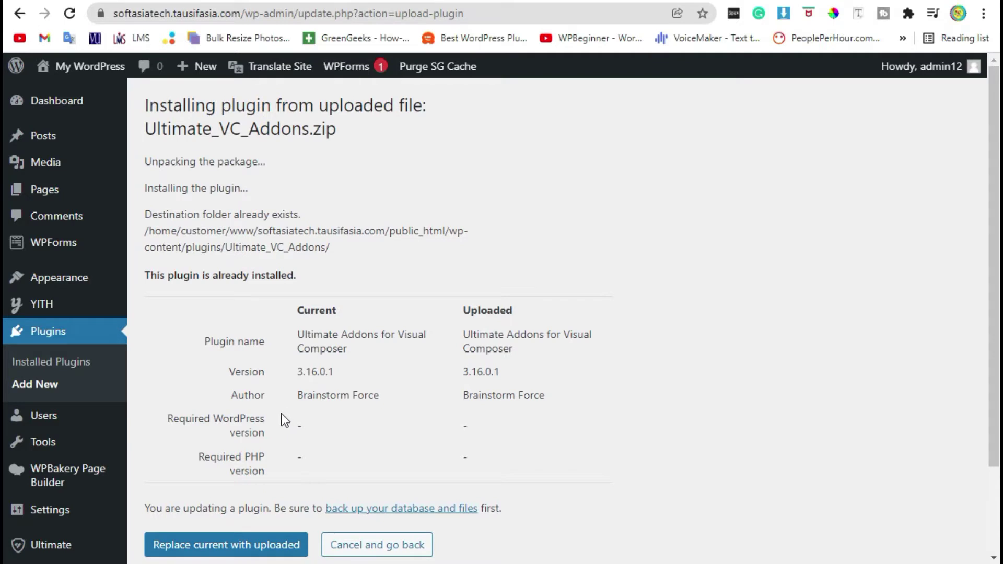
scroll(324, 346, down, 2)
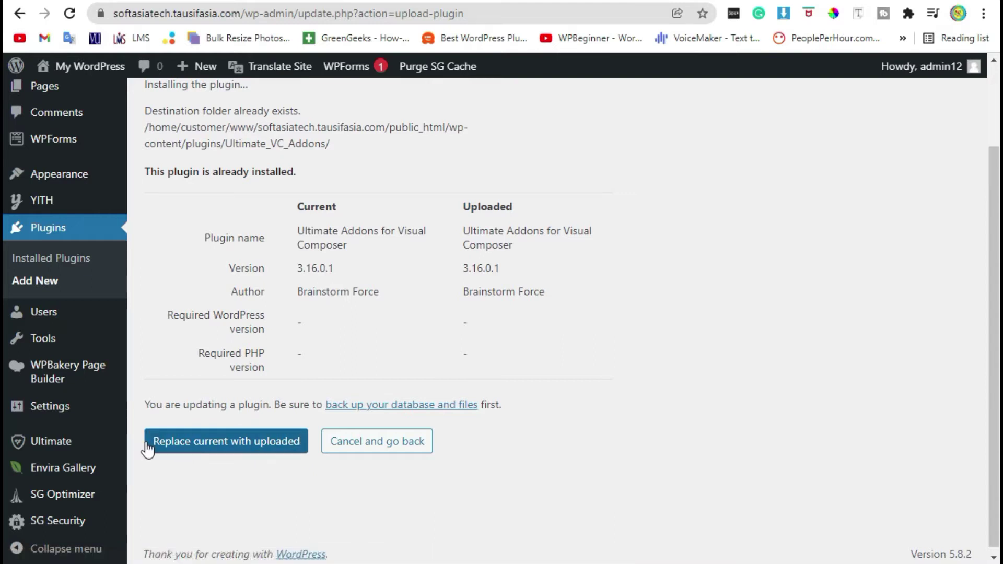
click(199, 453)
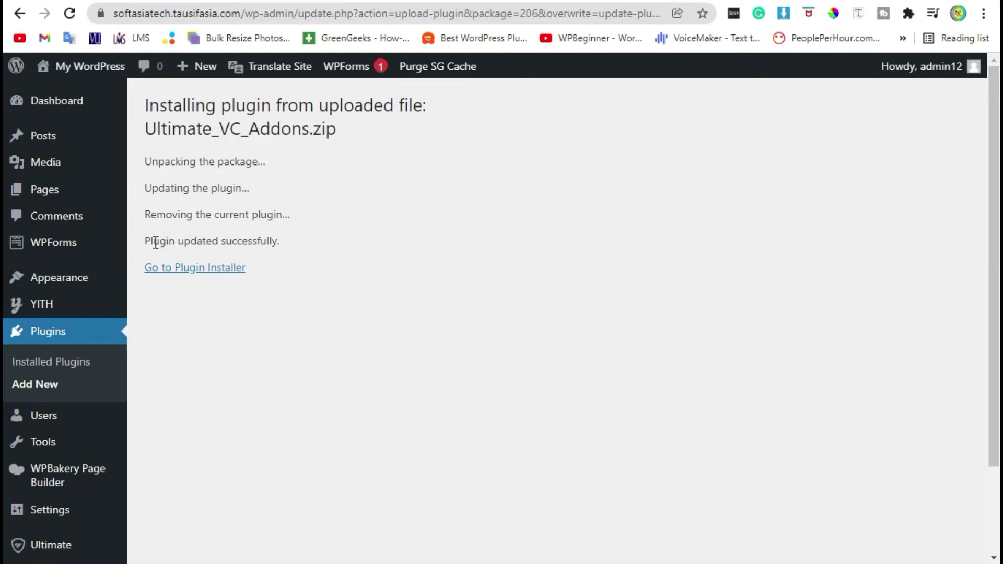
drag(152, 241, 277, 241)
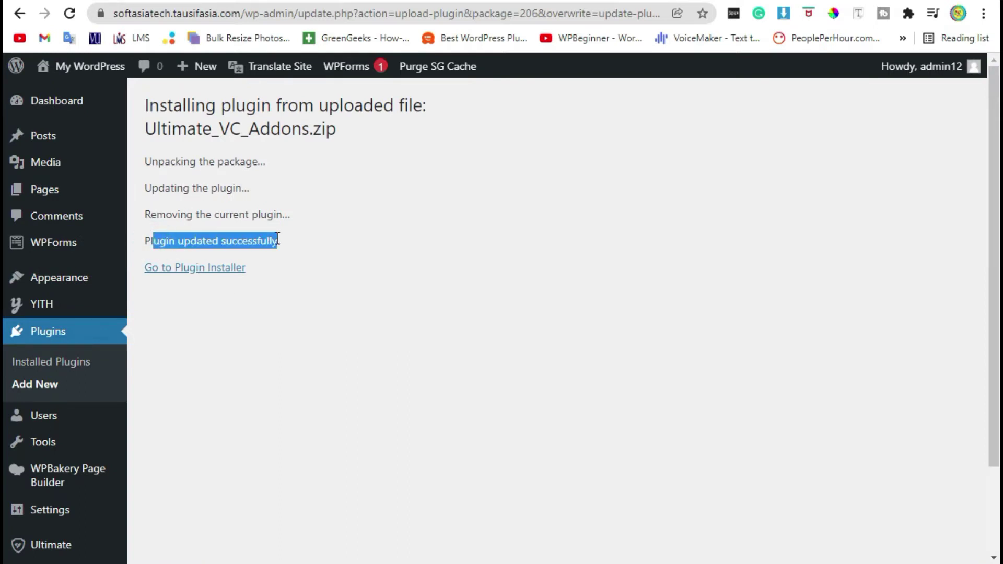
click(66, 103)
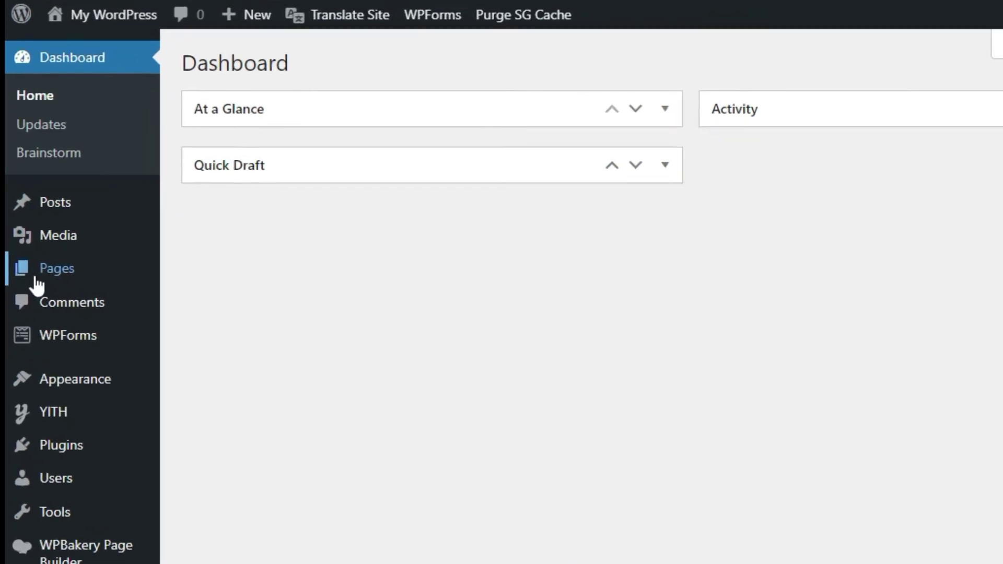
Create a new page titled 'Addons' and open it in the WPBakery backend editor
mouse_move(35, 279)
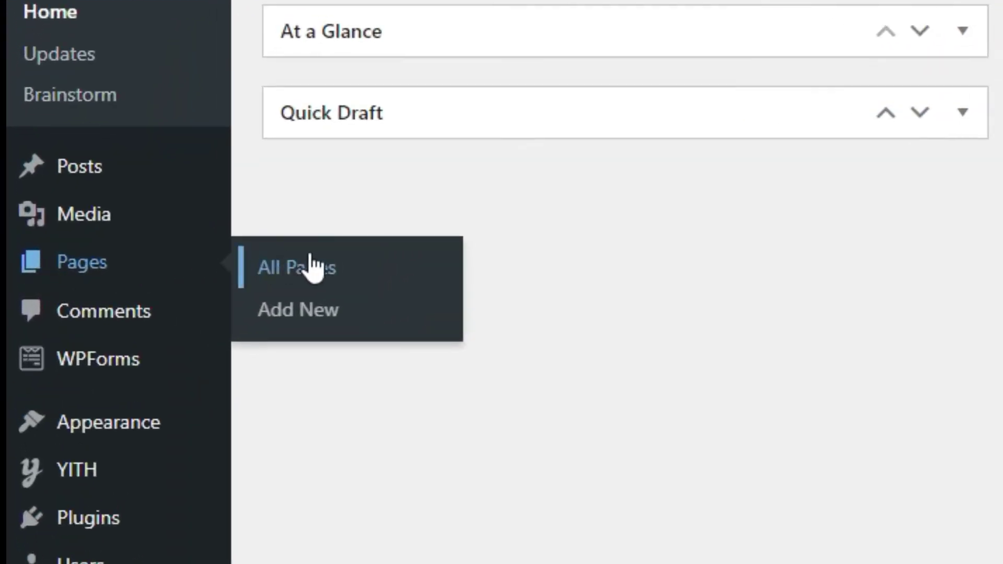
click(303, 312)
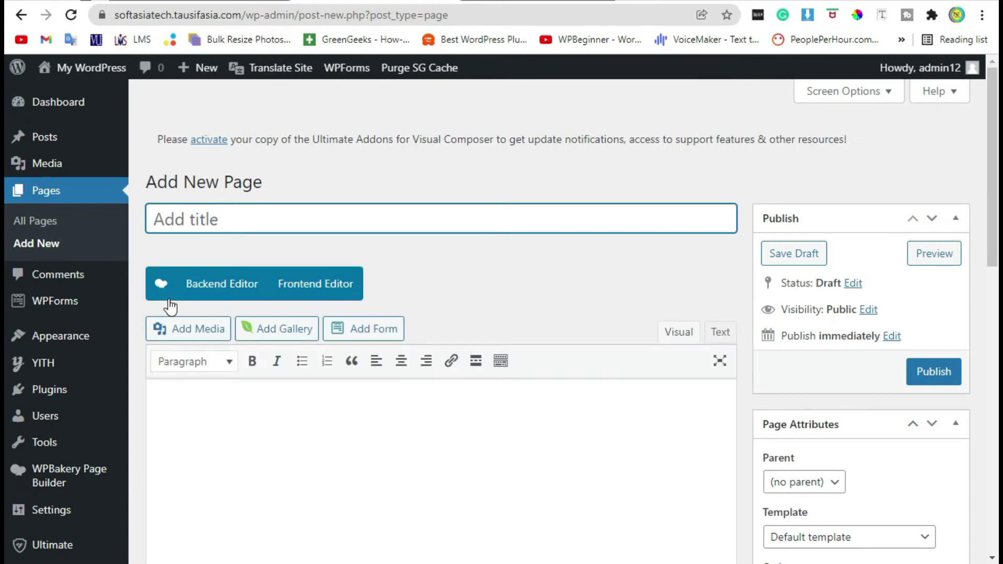
text(Addons)
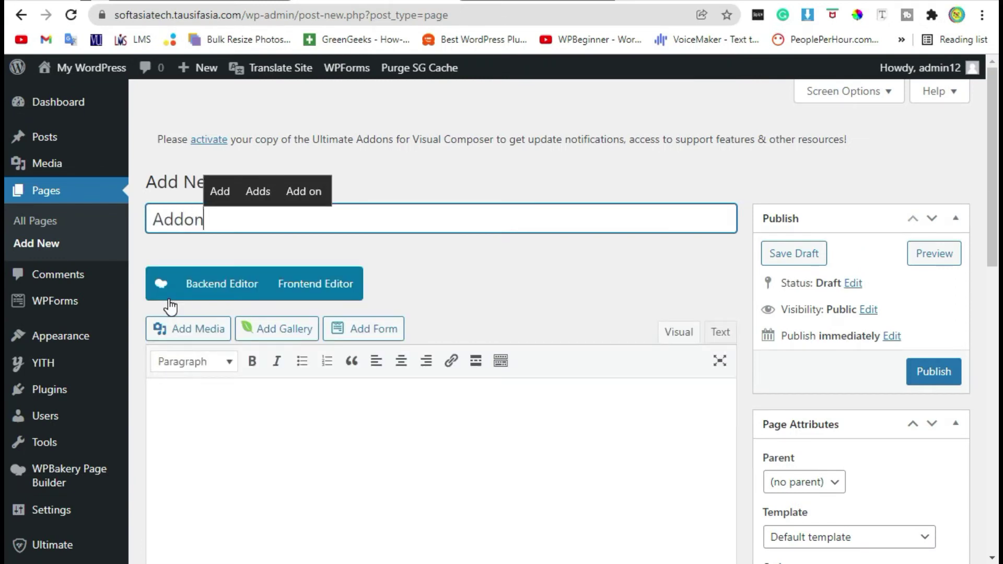
click(228, 301)
scroll(444, 294, down, 3)
scroll(467, 294, down, 3)
scroll(418, 207, up, 2)
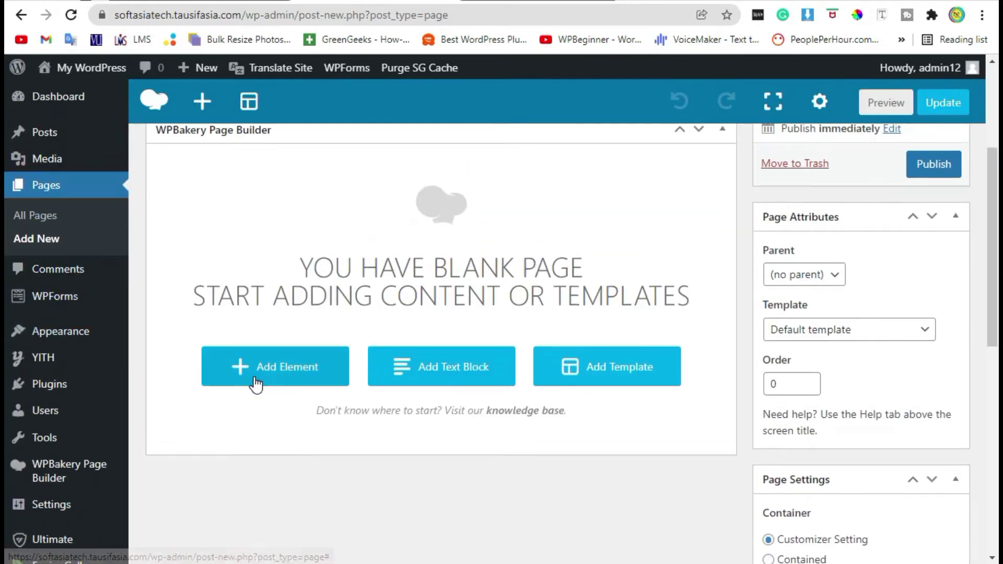
Add a Team element from the Ultimate VC Addons elements to the page
click(272, 374)
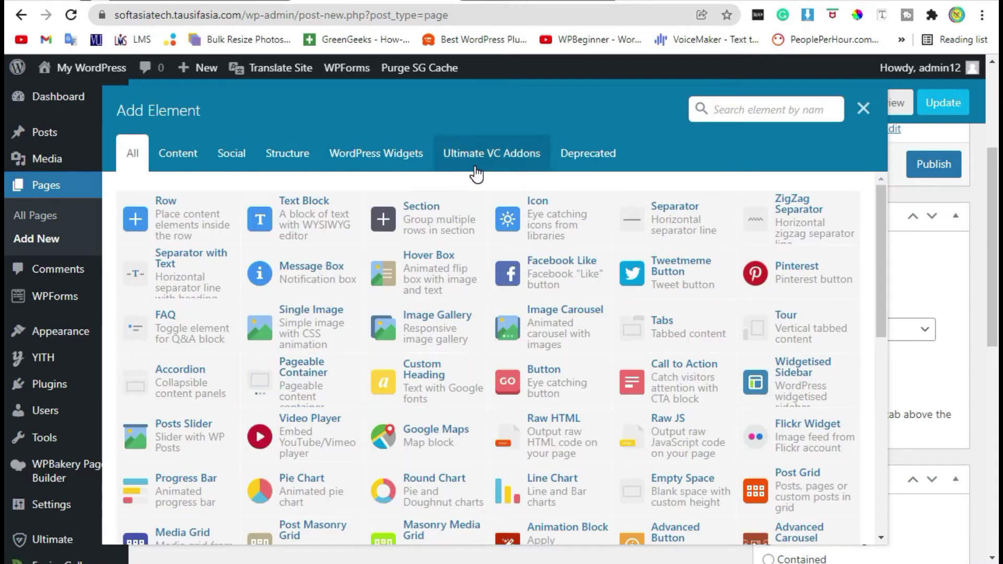
click(475, 168)
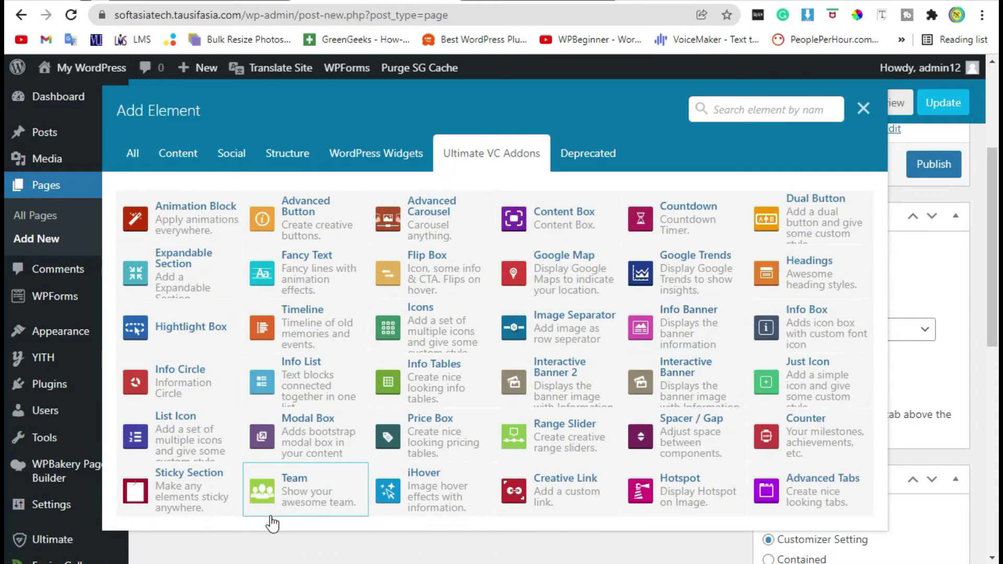
click(282, 488)
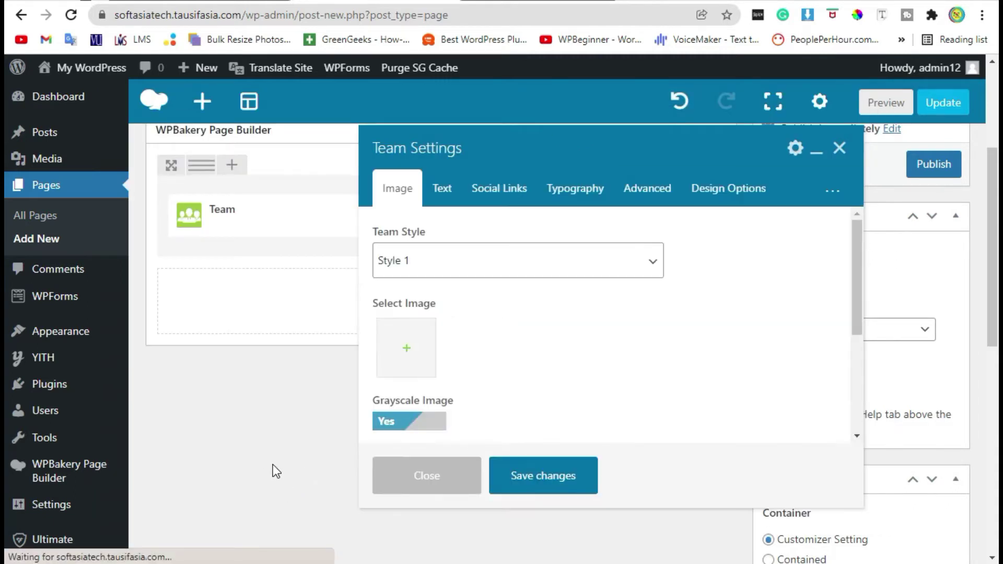
scroll(554, 324, down, 2)
scroll(554, 324, up, 2)
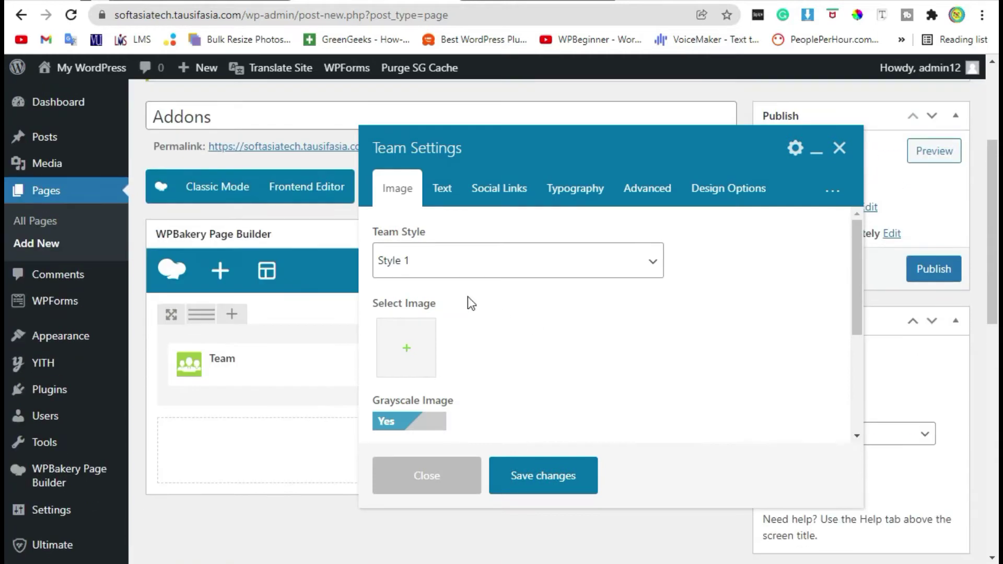
scroll(459, 329, down, 4)
scroll(468, 329, up, 4)
Preview Team Styles 2 and 3, then set the Team Style back to Style 1
click(425, 259)
click(421, 302)
click(453, 272)
click(444, 317)
click(448, 273)
click(448, 296)
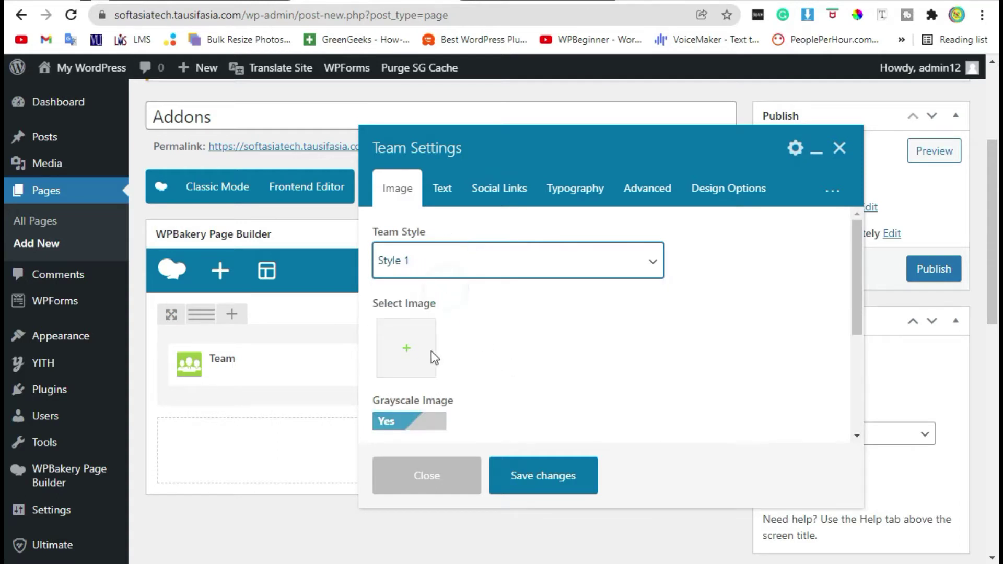
Use the dark portrait from the media library as the member's photo
click(406, 347)
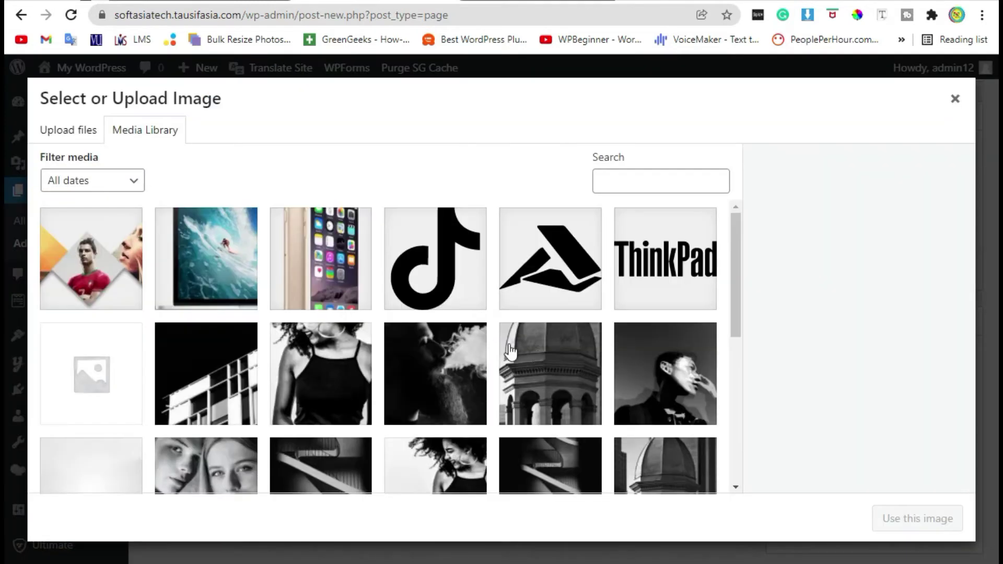
click(676, 372)
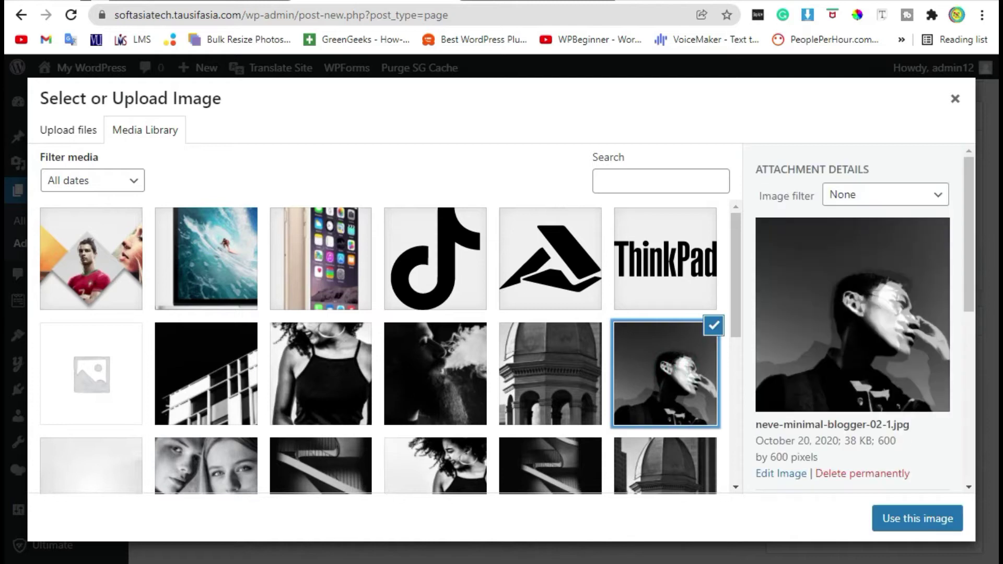
click(930, 523)
scroll(543, 316, down, 5)
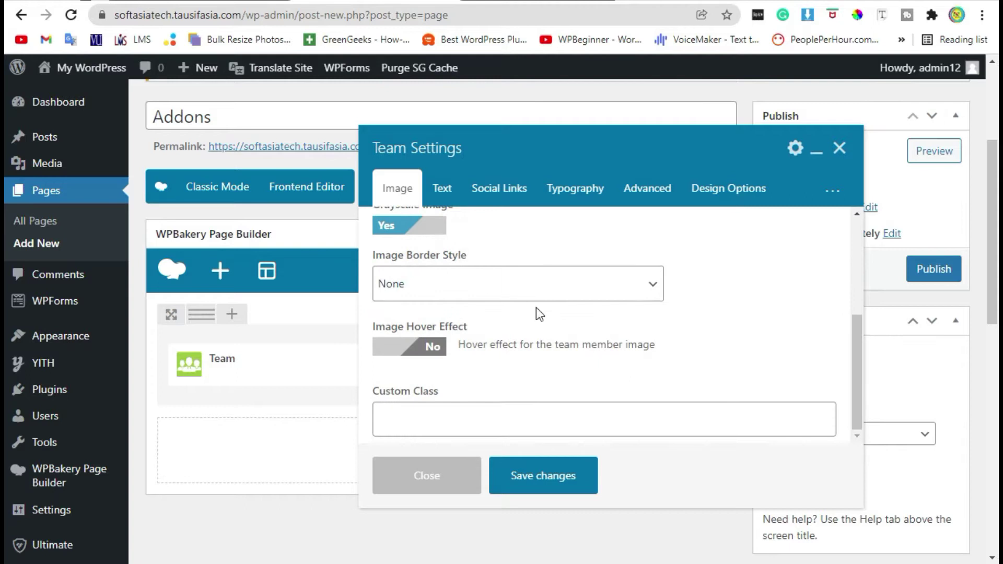
Set the photo's border style to Solid after briefly trying Dashed
click(501, 287)
click(494, 325)
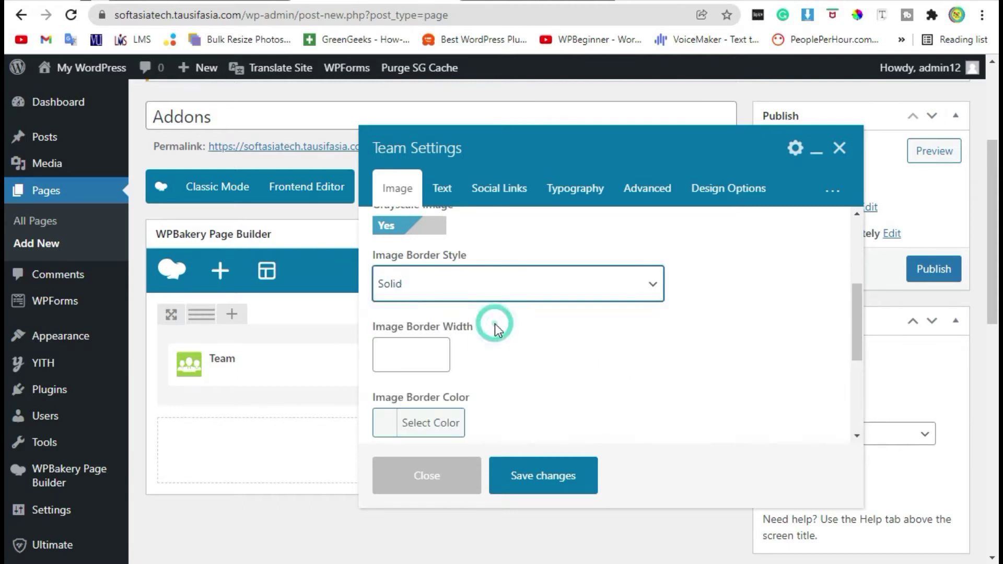
click(492, 288)
click(506, 346)
click(539, 282)
click(650, 329)
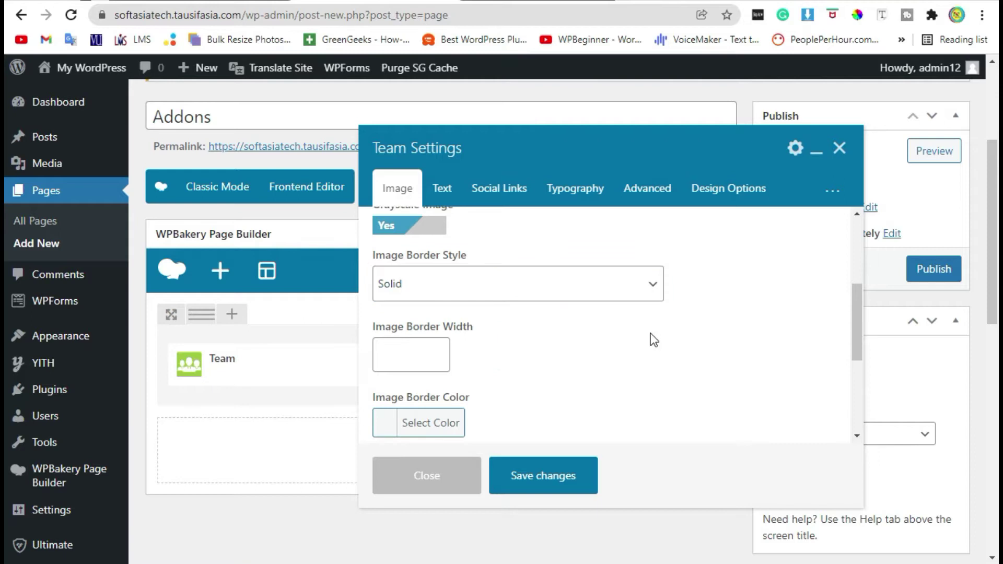
Set the photo border width to 1 and choose a border colour
click(426, 349)
scroll(513, 338, down, 2)
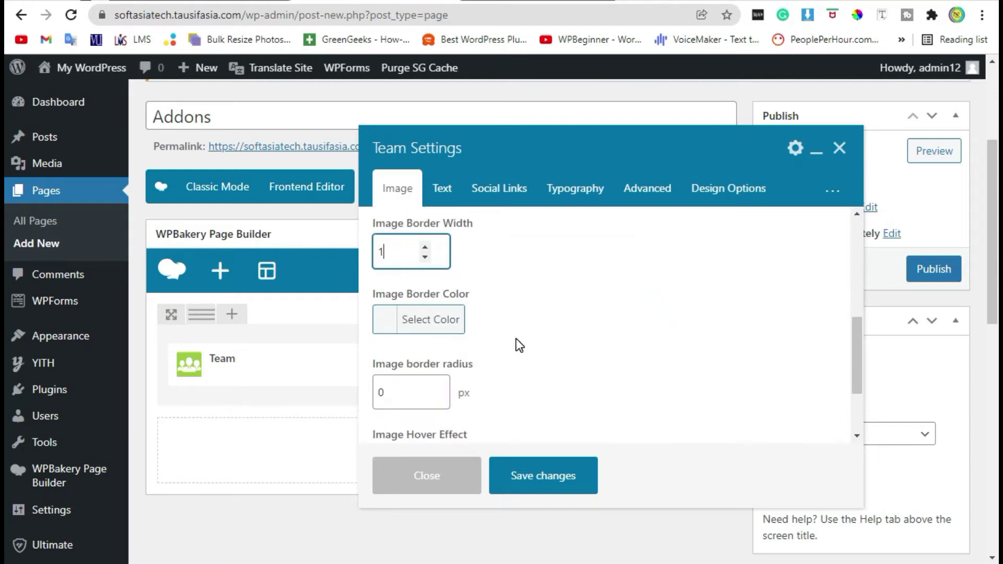
click(386, 324)
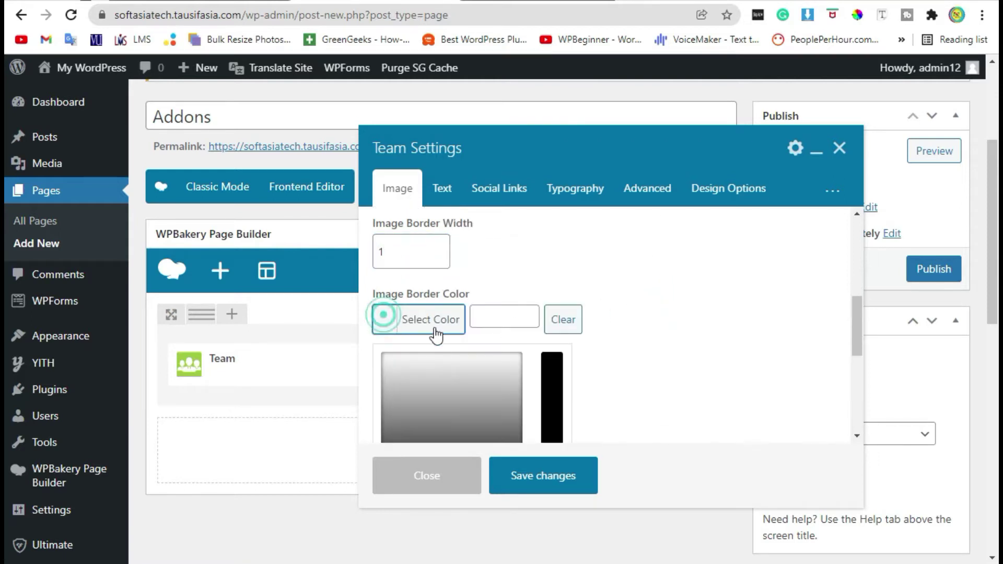
scroll(417, 385, down, 2)
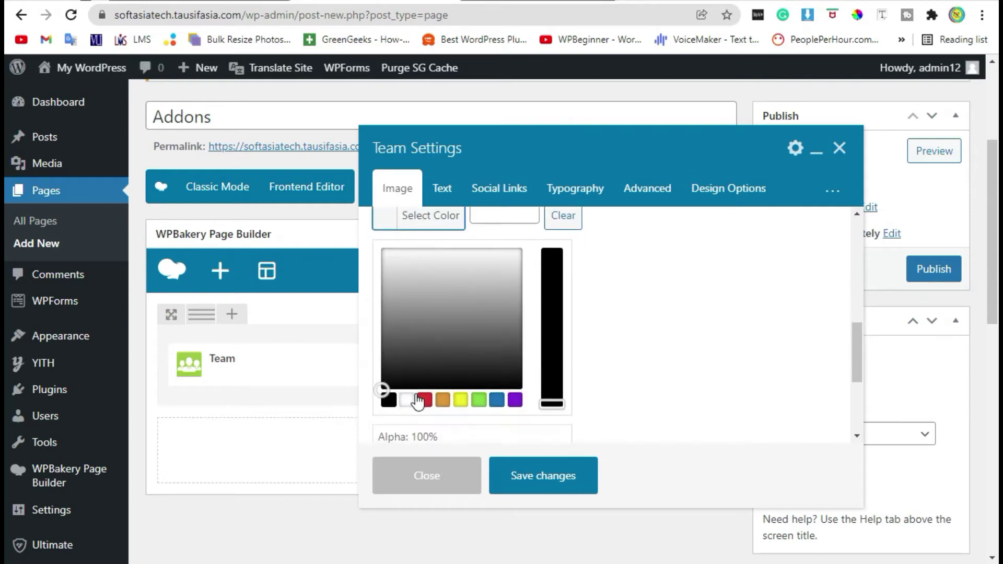
click(604, 351)
scroll(574, 334, up, 4)
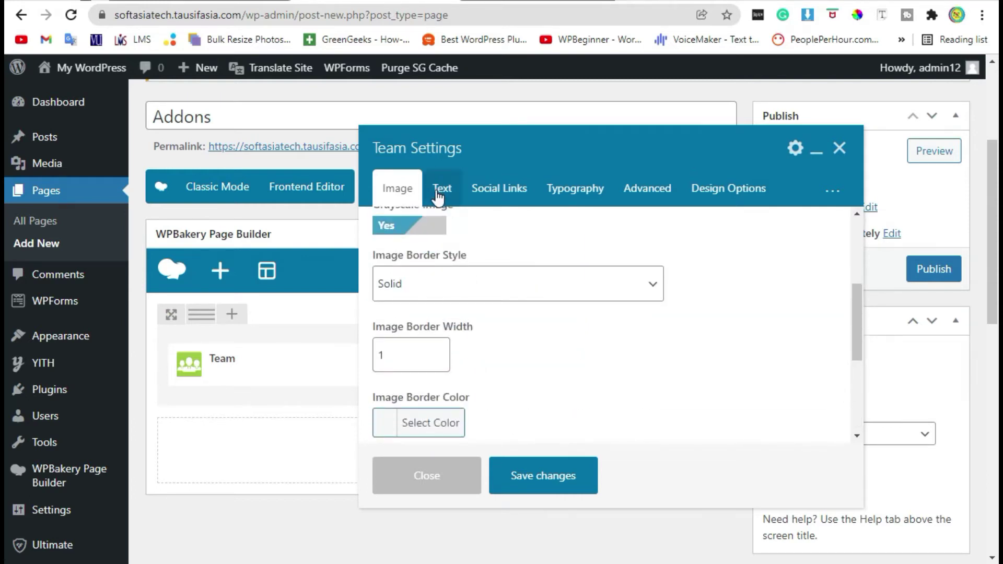
Enter the member's name and the designation CEO in the Text settings
click(437, 189)
click(422, 257)
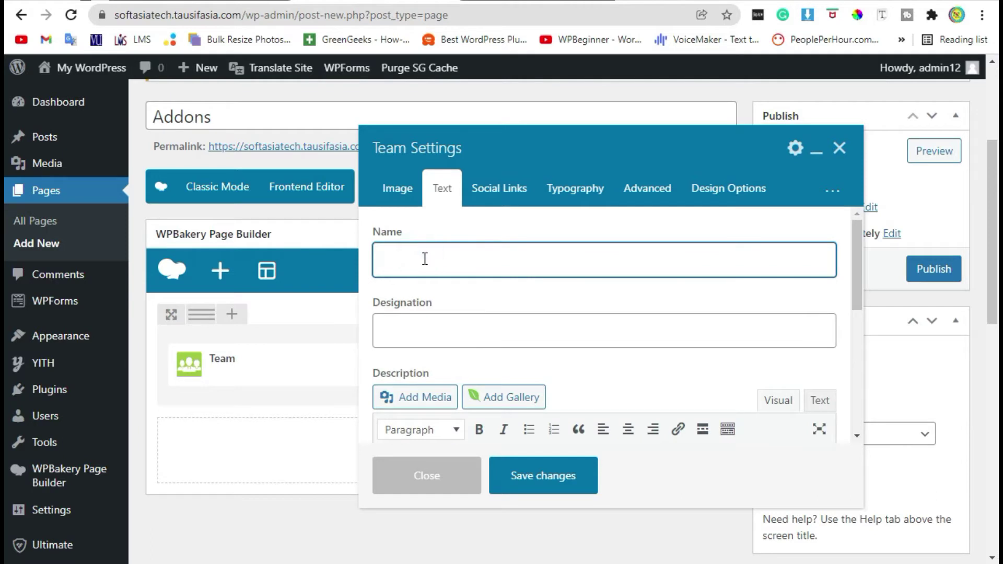
text(Ho)
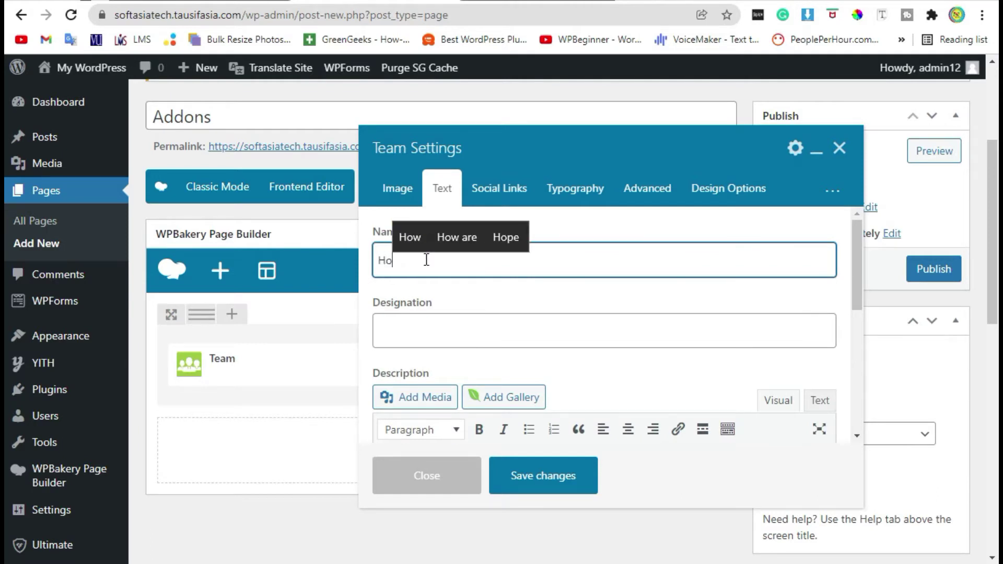
key(BackSpace)
key(BackSpace)
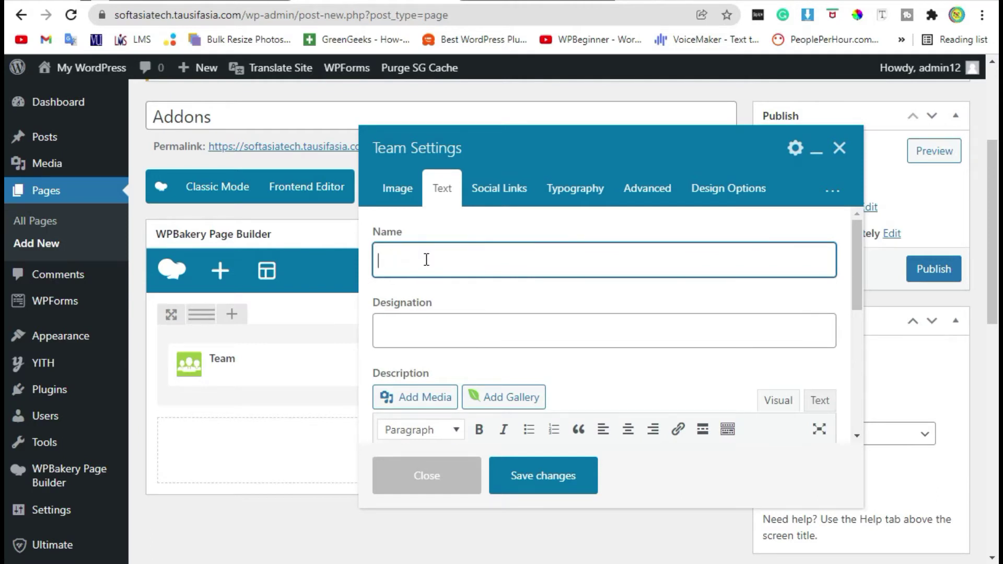
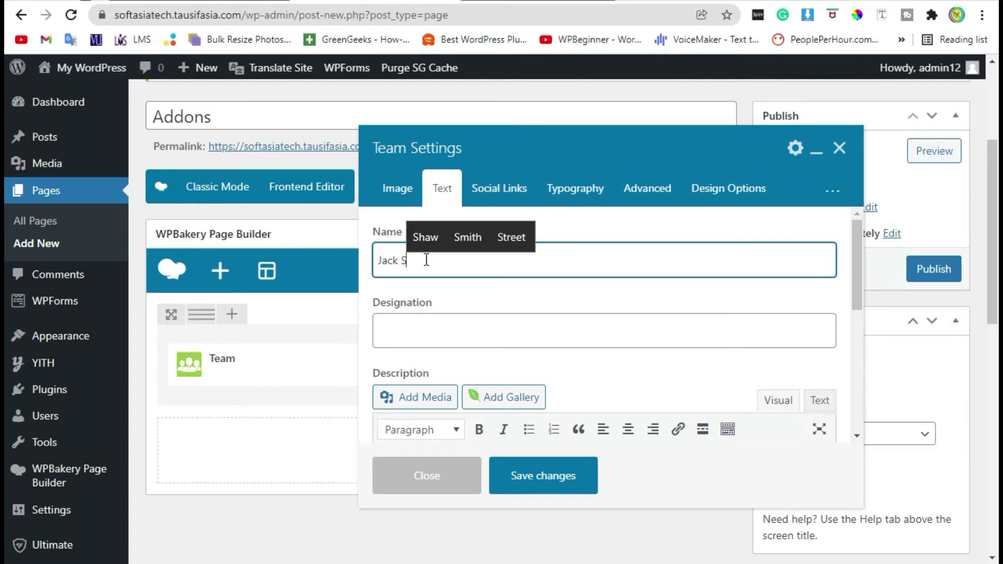
click(421, 327)
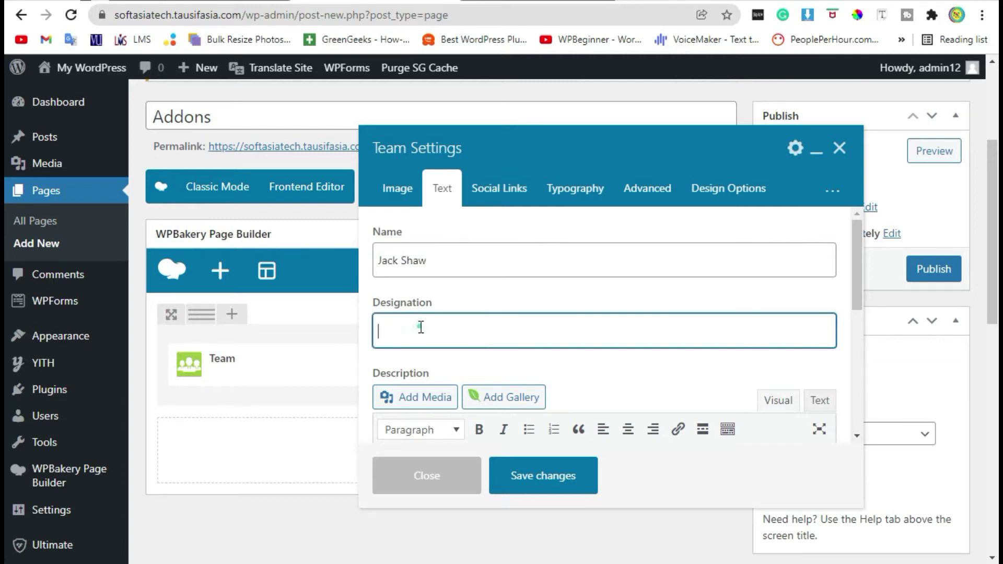
text(CEO)
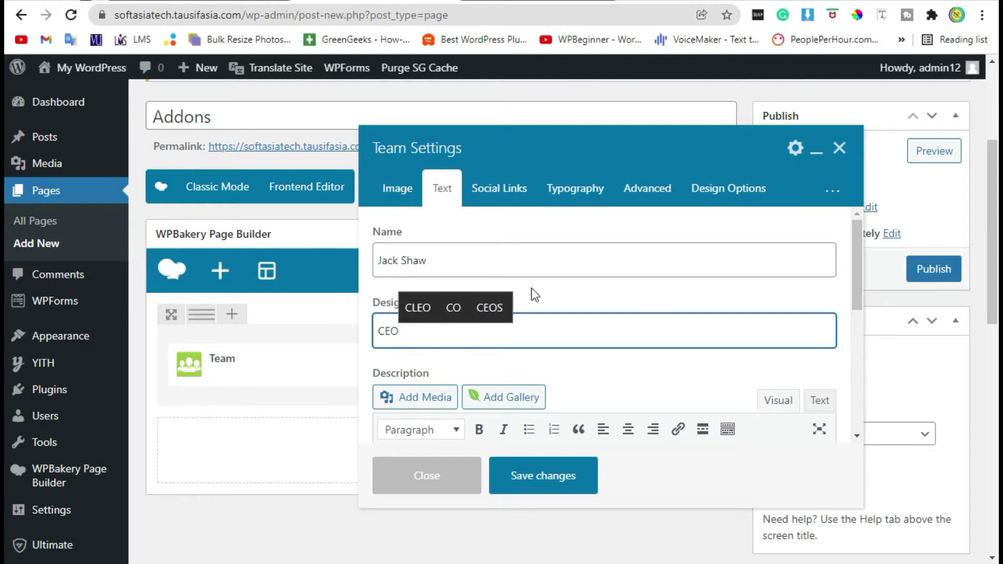
Paste a lorem ipsum paragraph as the member's description
scroll(531, 294, down, 4)
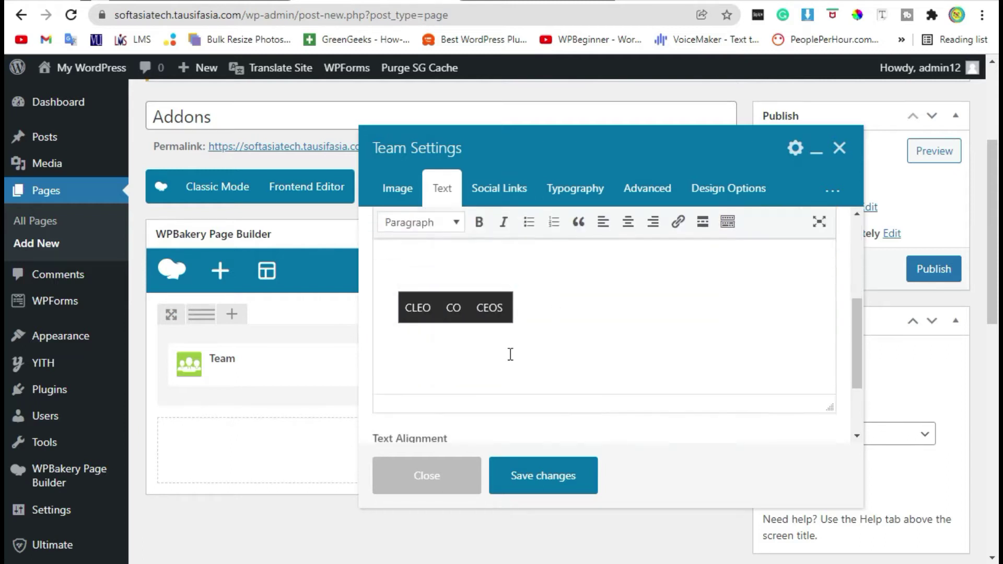
click(556, 321)
text(Lorem ipsum dolor sit amet, consectetur adipiscing elit. Morbi efficitur nec arcu et vehicula. Fusce ut facilisis nulla.)
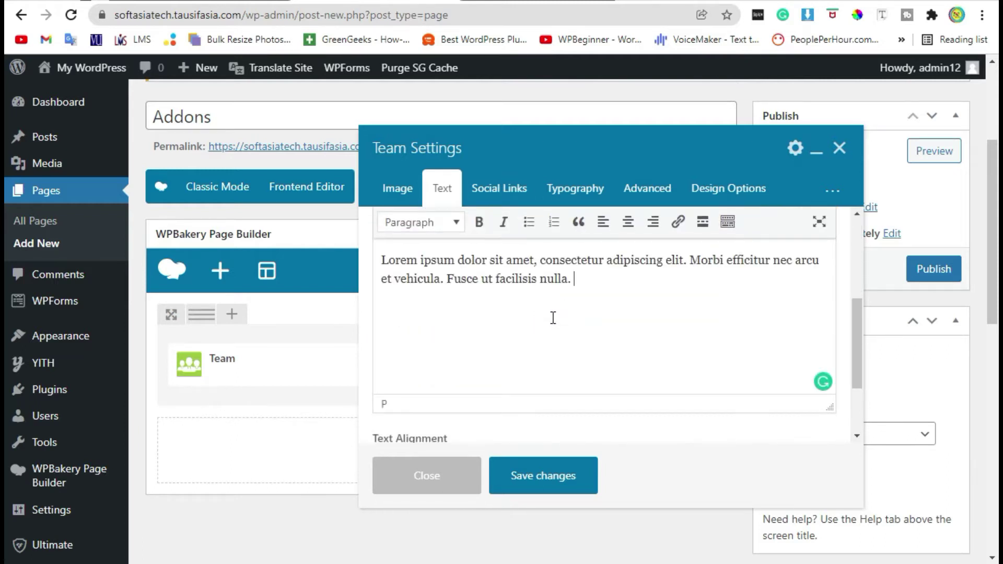
scroll(574, 333, up, 4)
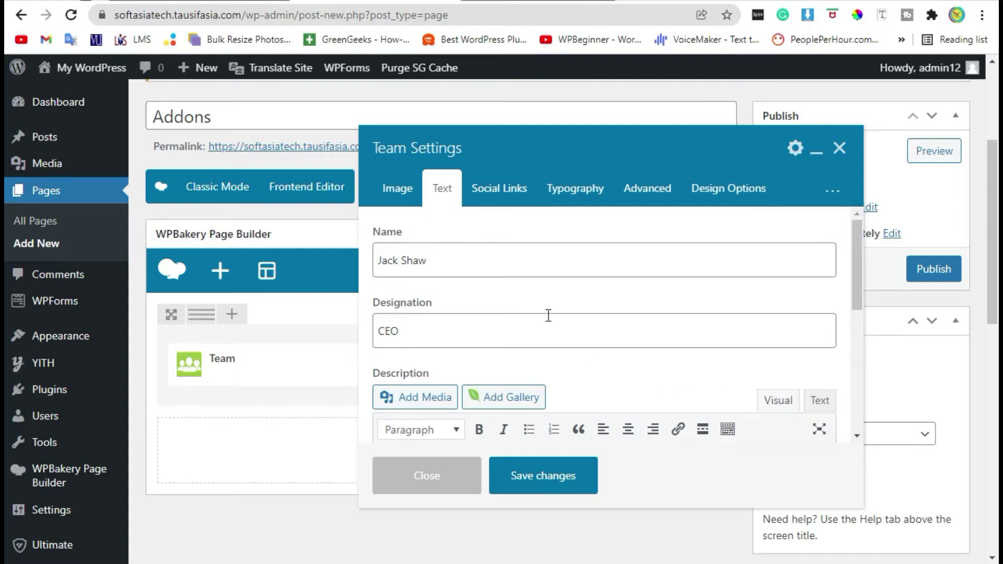
Enable social icons and add a social link titled Facebook
click(491, 188)
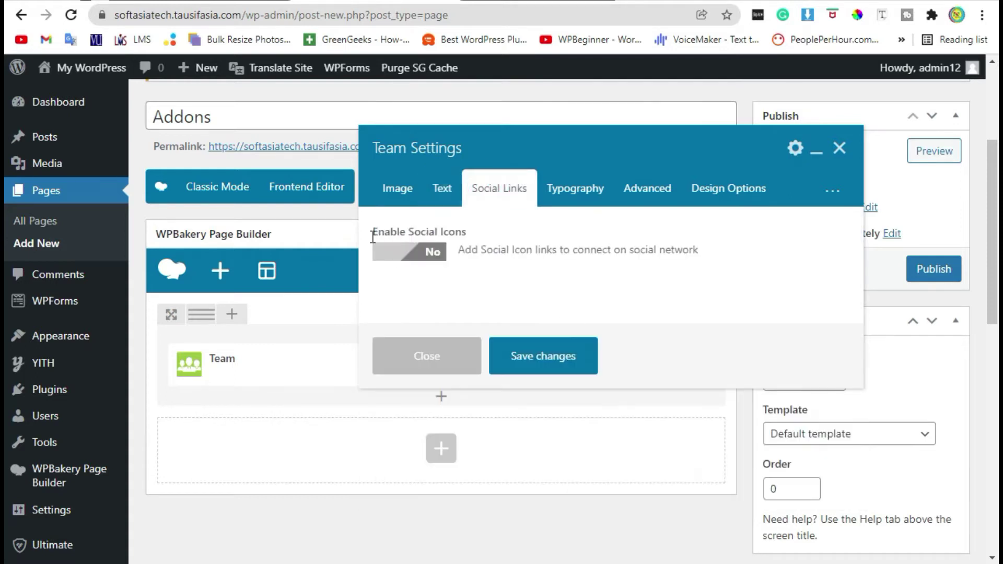
click(425, 252)
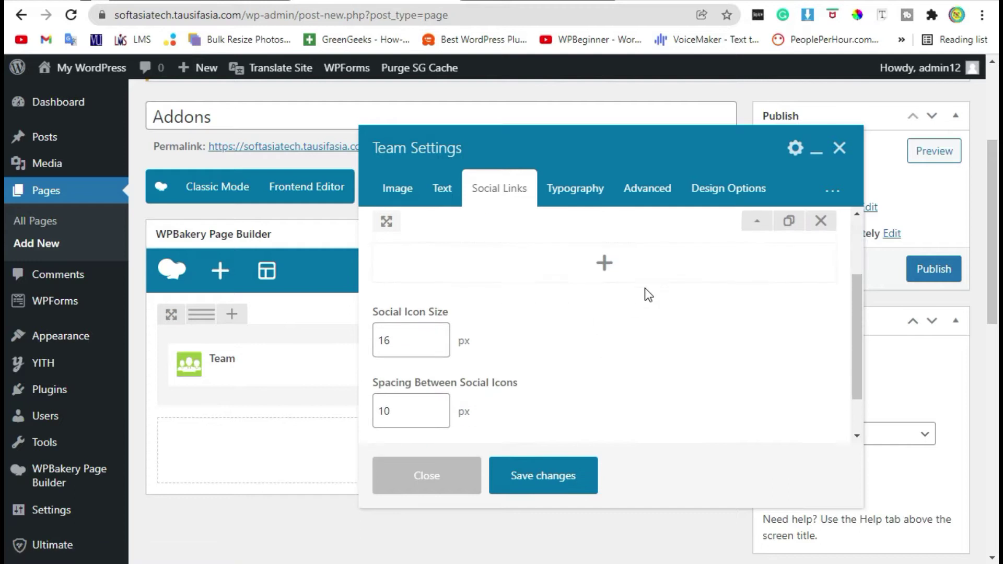
click(604, 267)
click(503, 295)
text(Face)
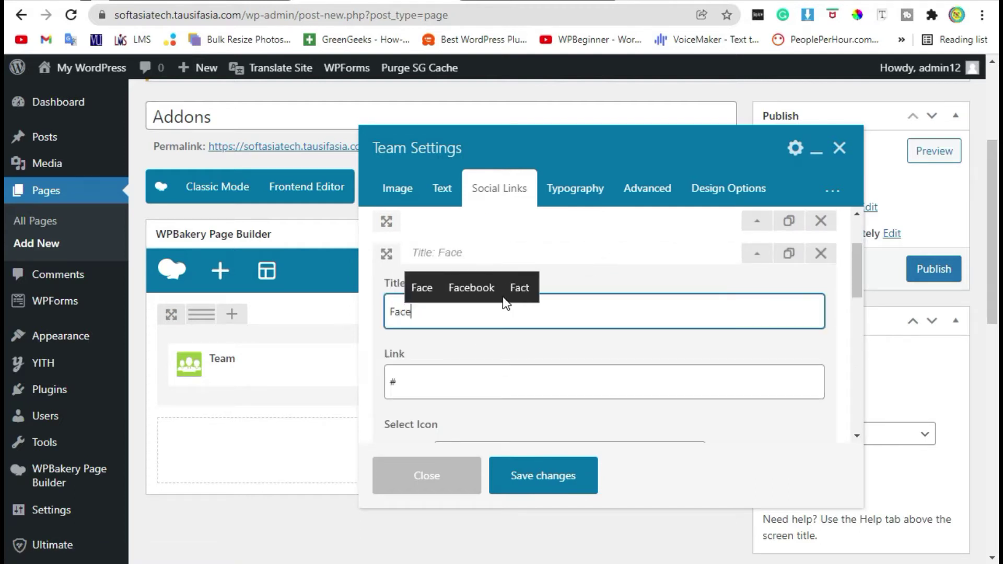
click(502, 296)
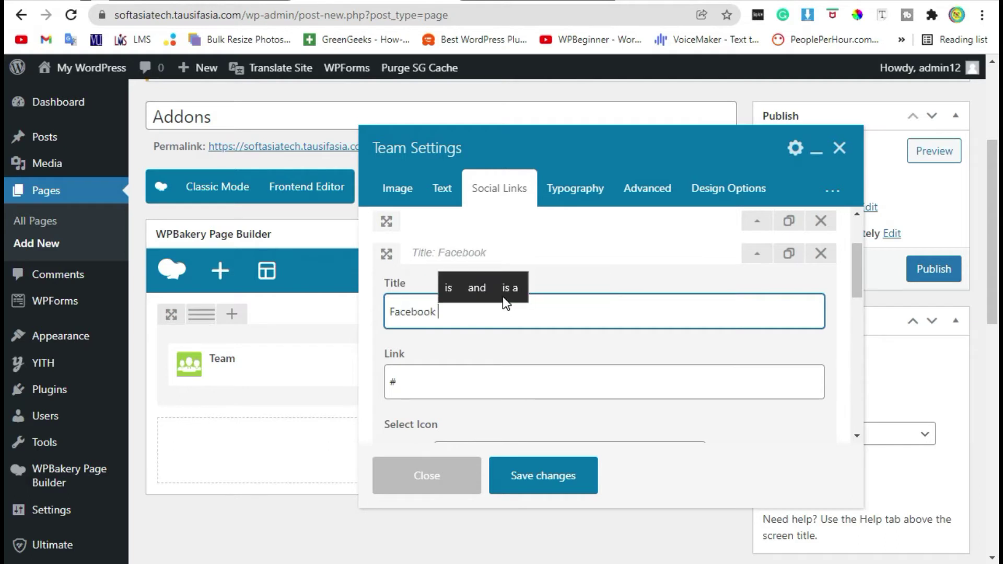
click(457, 389)
Search 'facebook' and choose the Facebook icon for that link
scroll(503, 365, down, 2)
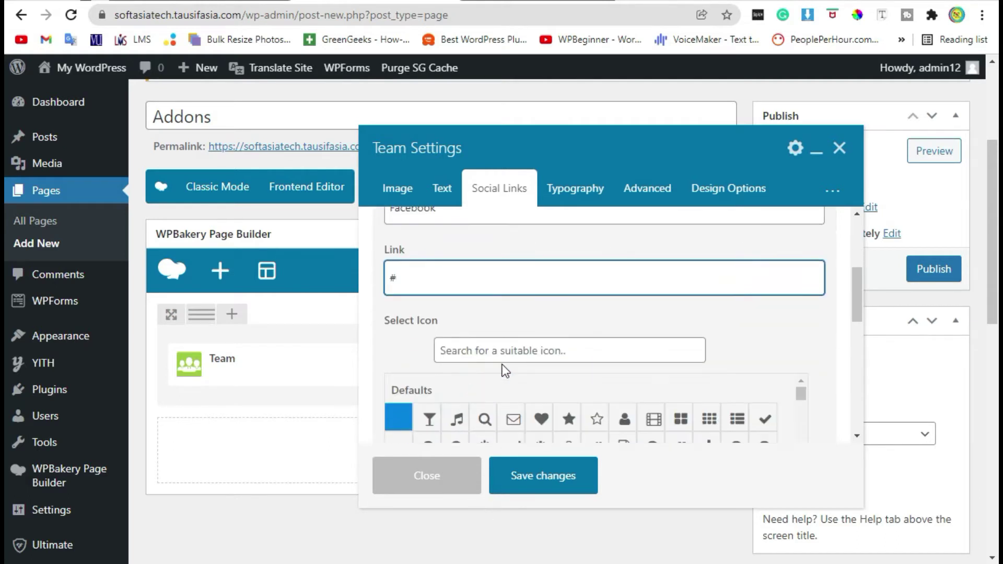
click(504, 349)
text(fac)
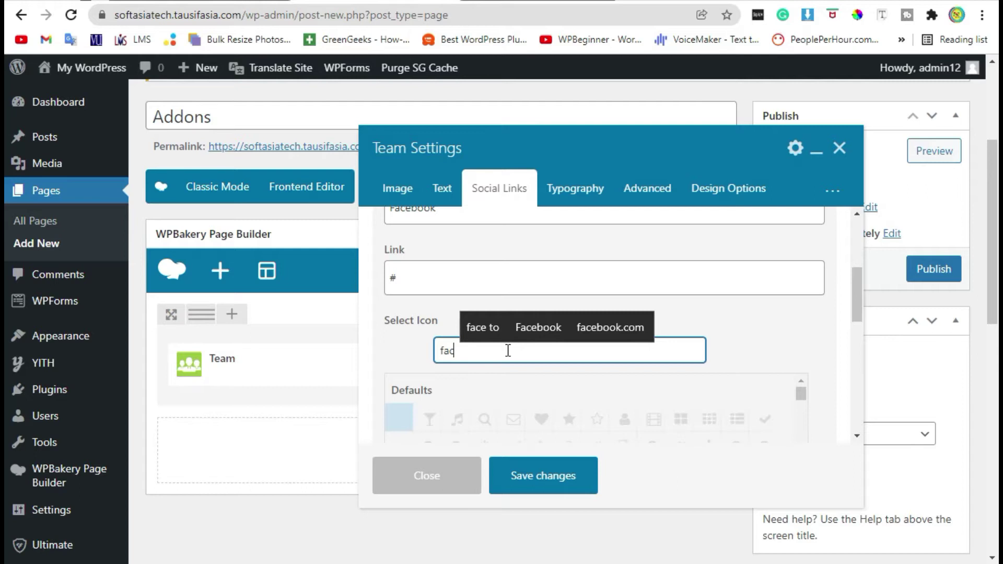
text(ebook)
click(427, 417)
Make the Facebook icon blue, turning black on hover
scroll(669, 293, down, 2)
scroll(671, 296, down, 2)
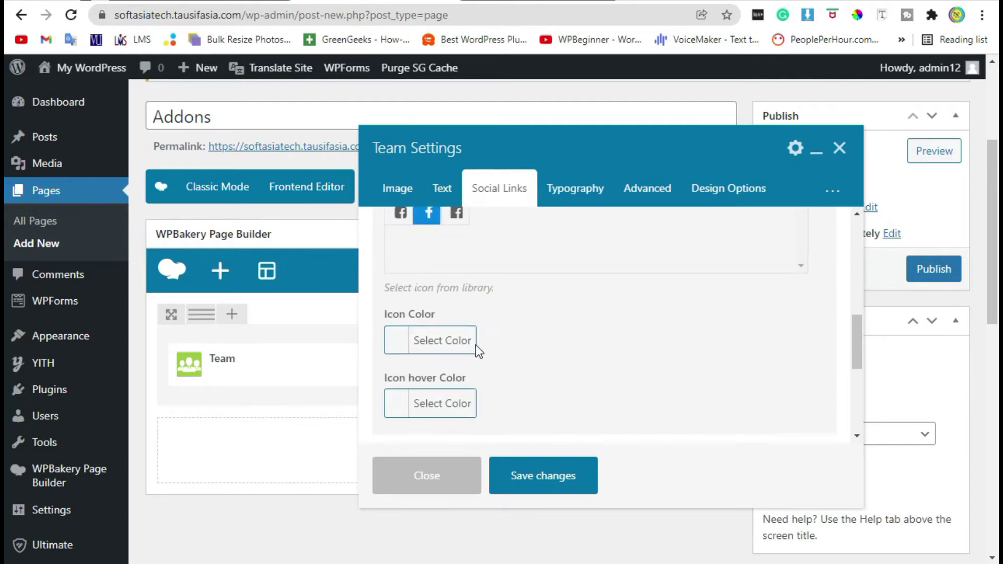
click(430, 340)
scroll(607, 366, down, 2)
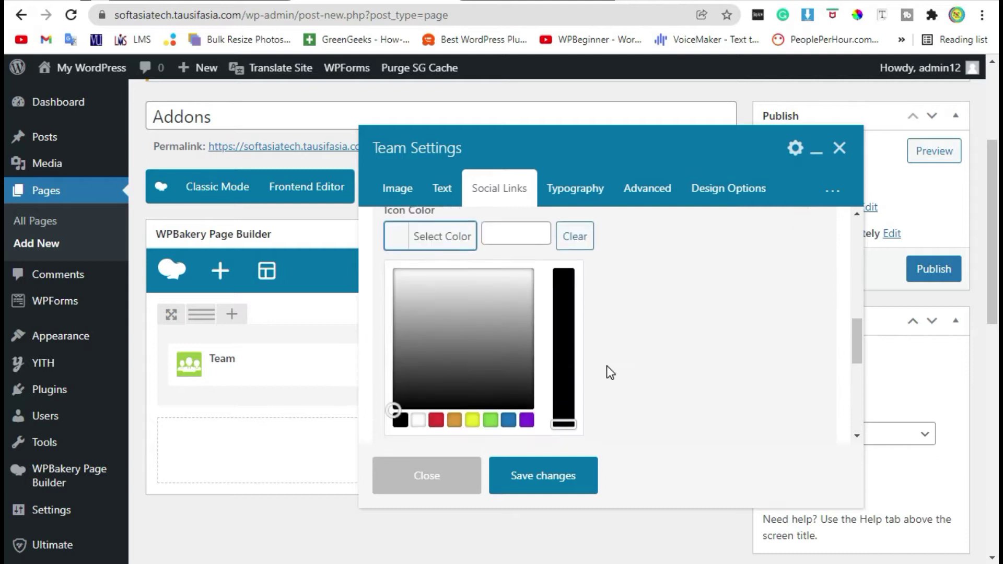
click(509, 420)
click(666, 340)
scroll(514, 321, down, 2)
scroll(386, 335, up, 2)
click(430, 299)
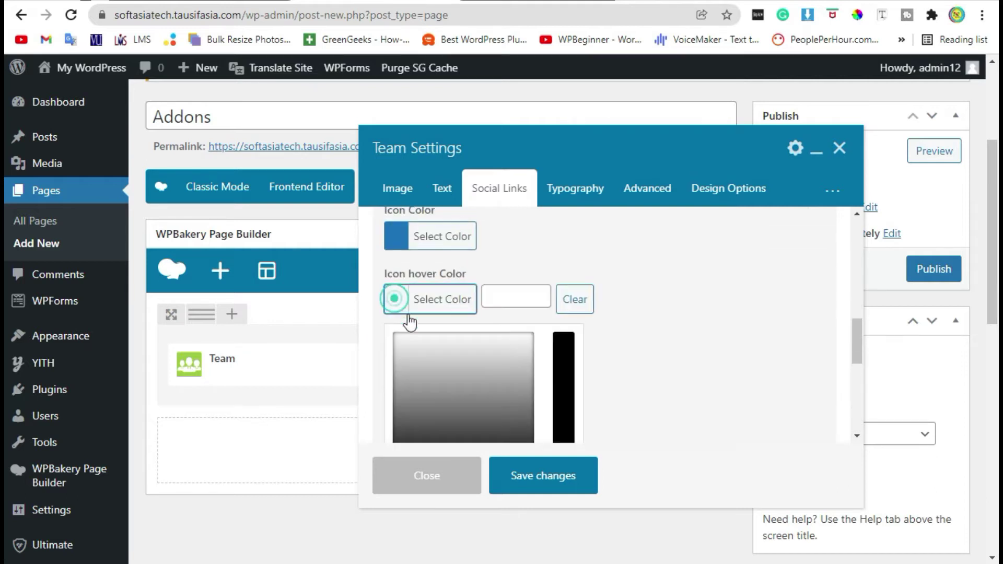
scroll(627, 363, down, 2)
click(402, 380)
click(707, 268)
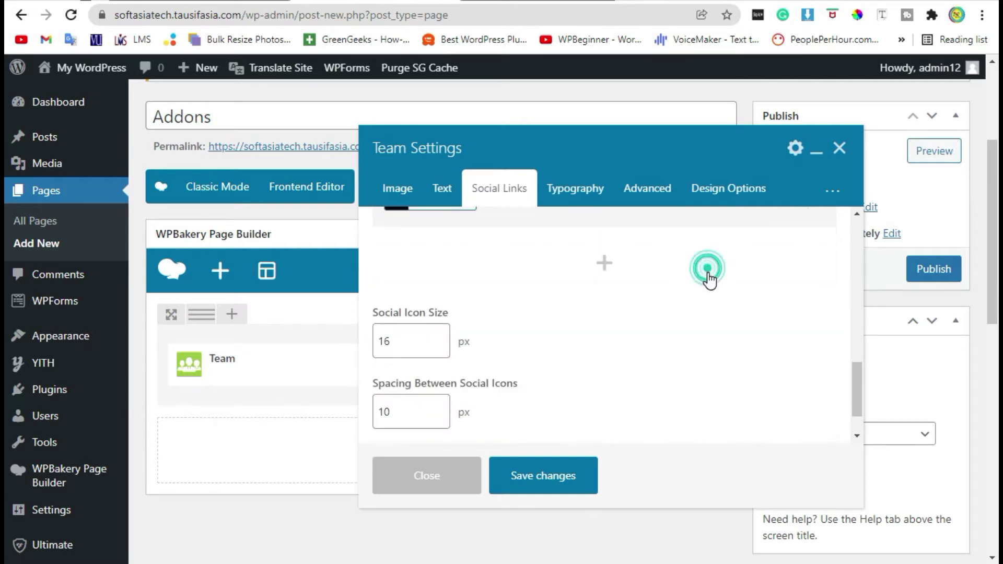
scroll(707, 284, down, 1)
scroll(577, 318, up, 2)
Add a second, empty social link entry
click(608, 316)
scroll(488, 329, down, 4)
scroll(514, 332, up, 2)
scroll(517, 334, up, 5)
scroll(526, 335, down, 2)
Title the second link LinkedIn and pick the LinkedIn icon via a 'link' search
click(517, 335)
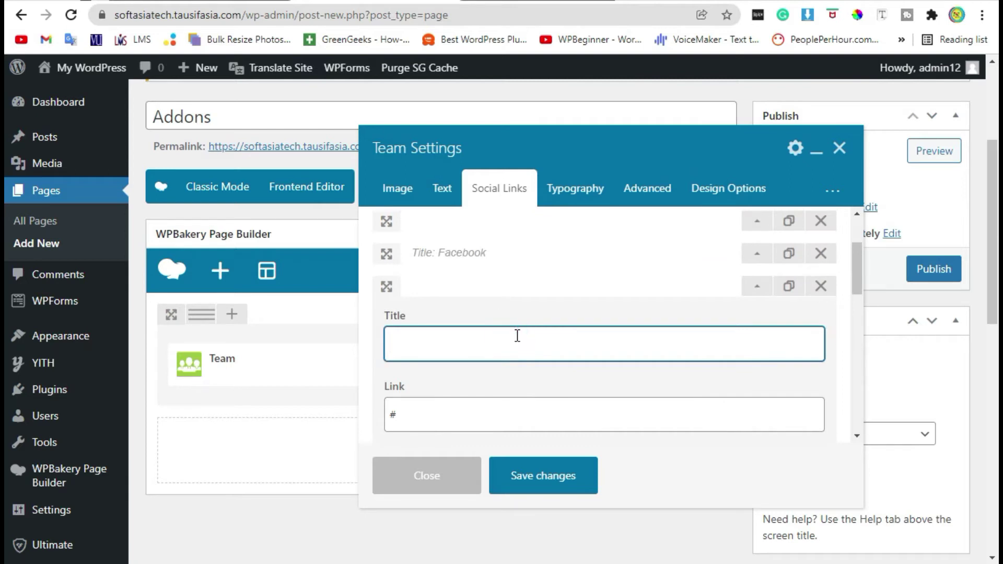
text(L)
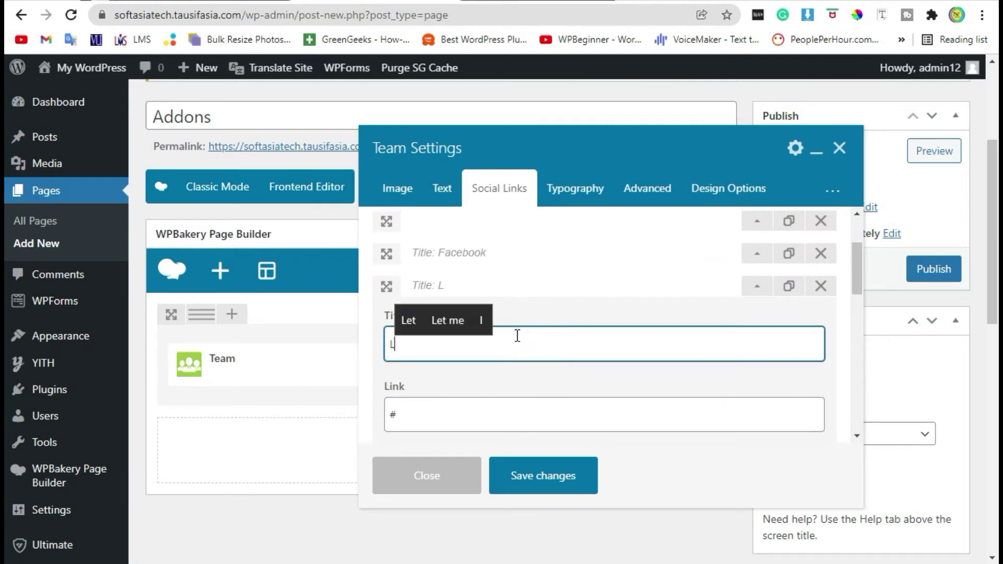
text(inked)
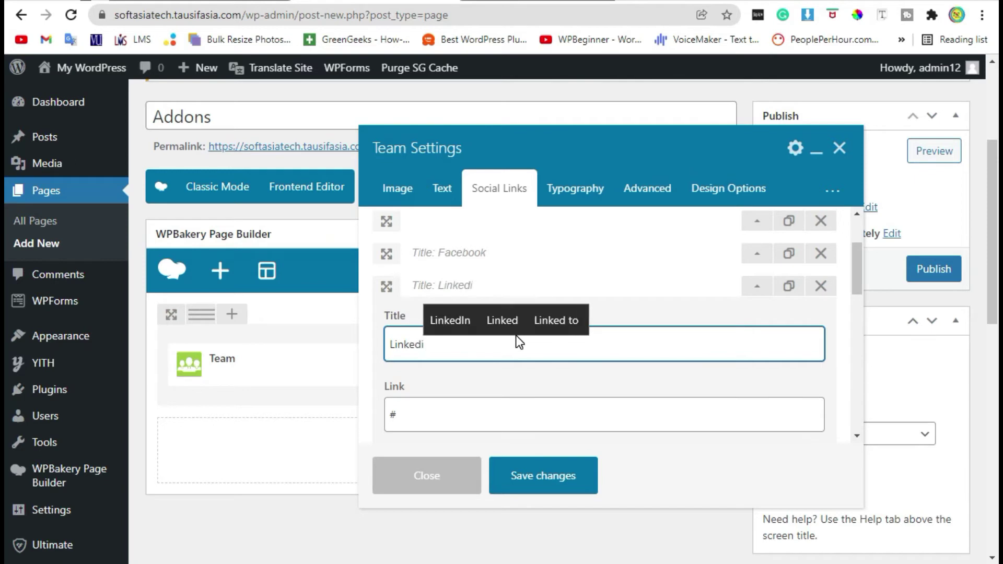
text(In)
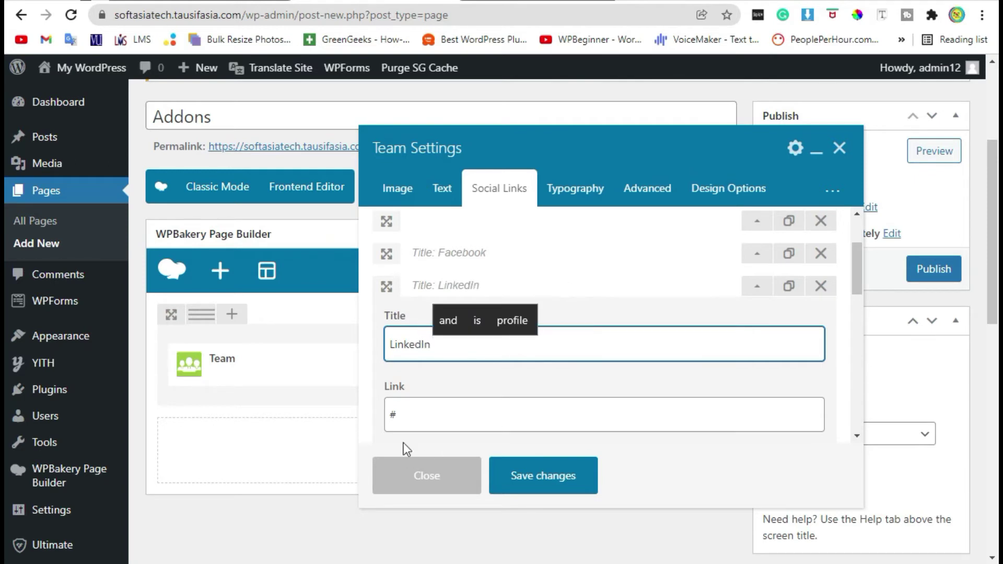
click(414, 415)
scroll(554, 350, down, 4)
click(503, 275)
text(l)
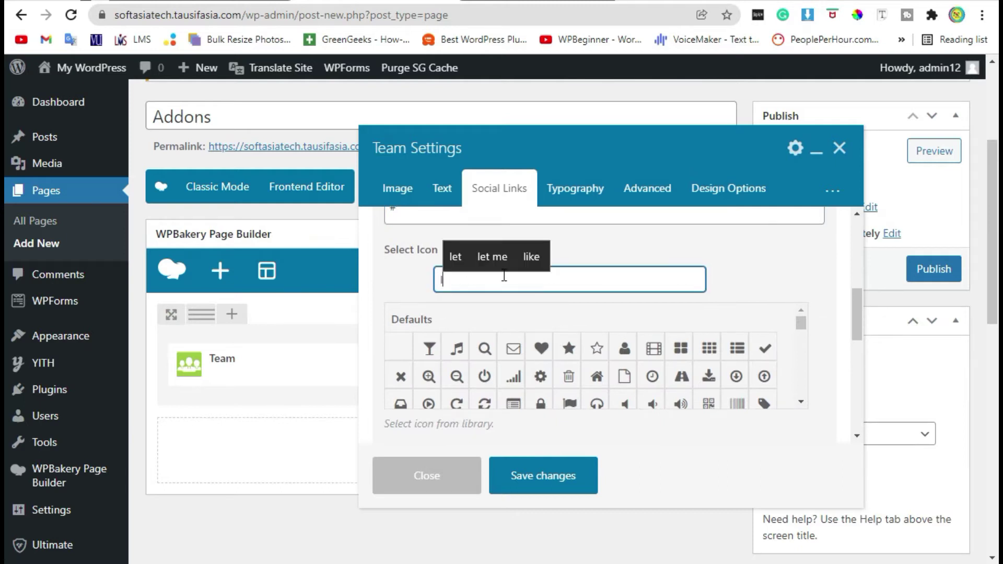
text(ink)
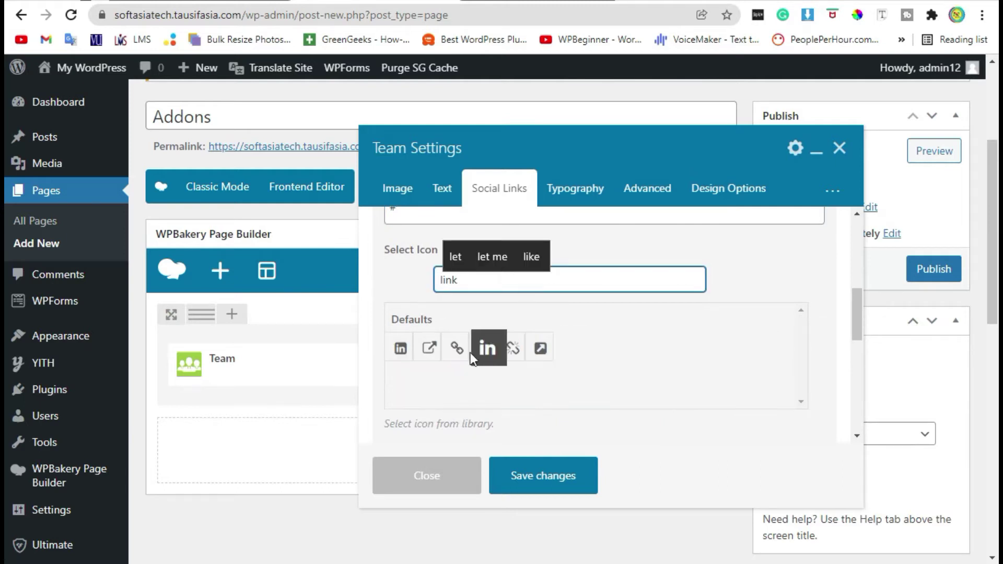
click(484, 347)
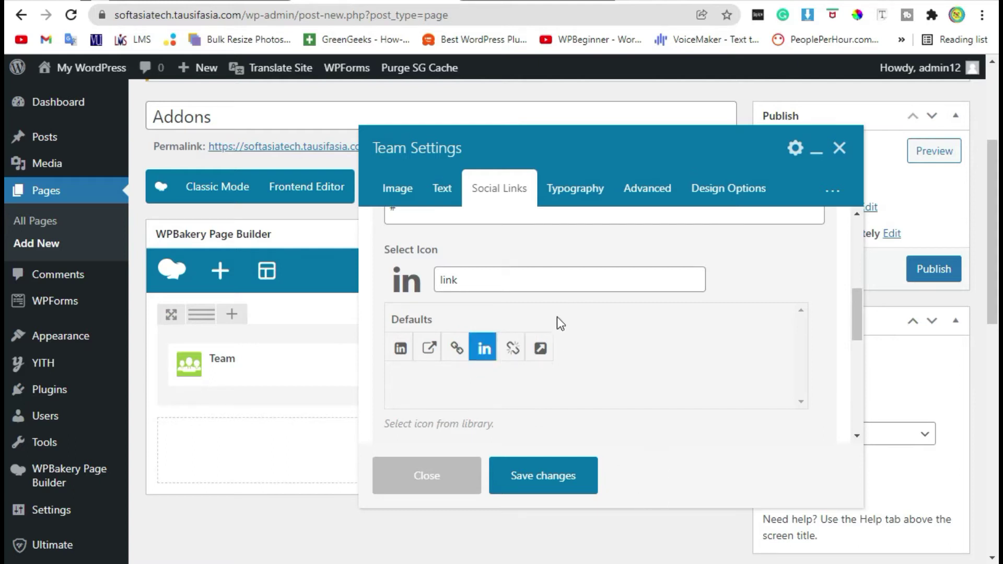
Make the LinkedIn icon blue with black hover, then add a third social link entry
scroll(584, 374, down, 4)
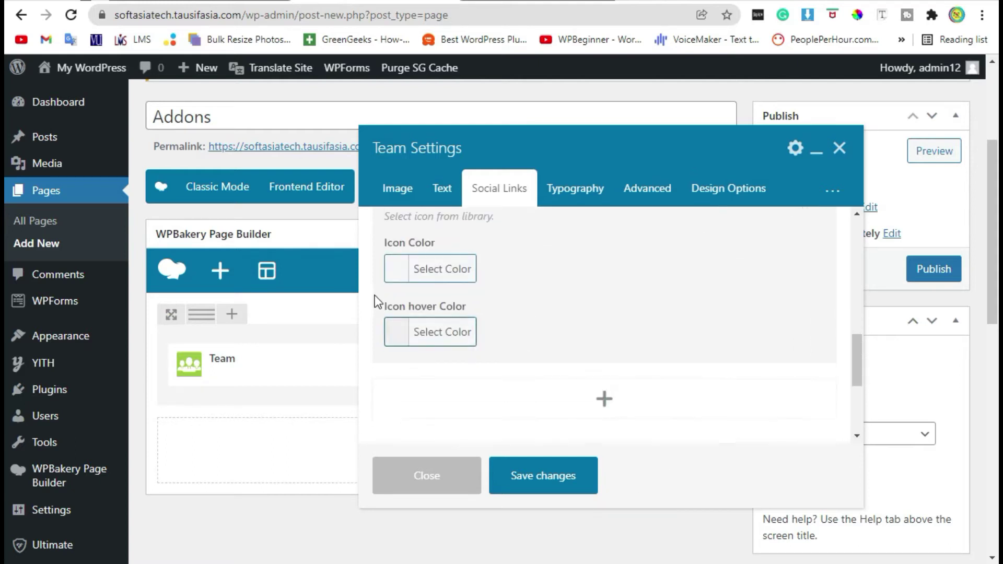
click(397, 269)
scroll(604, 321, down, 3)
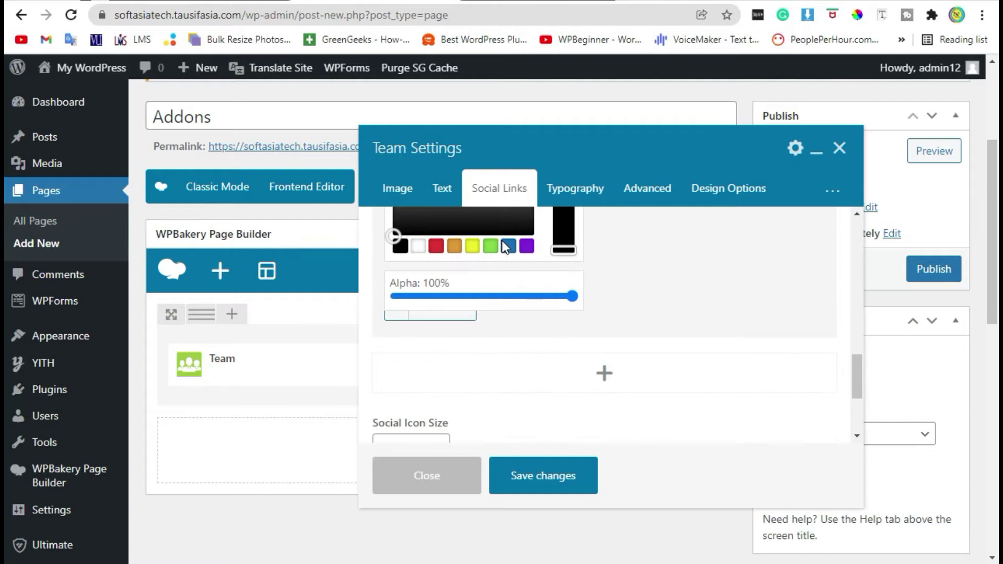
click(510, 249)
click(657, 237)
scroll(462, 319, up, 3)
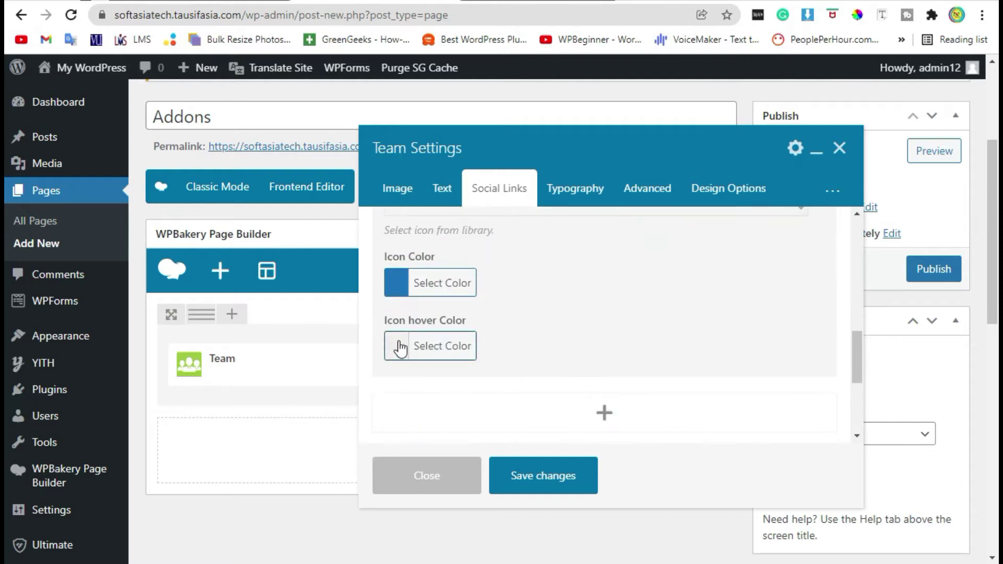
click(402, 344)
scroll(521, 434, down, 3)
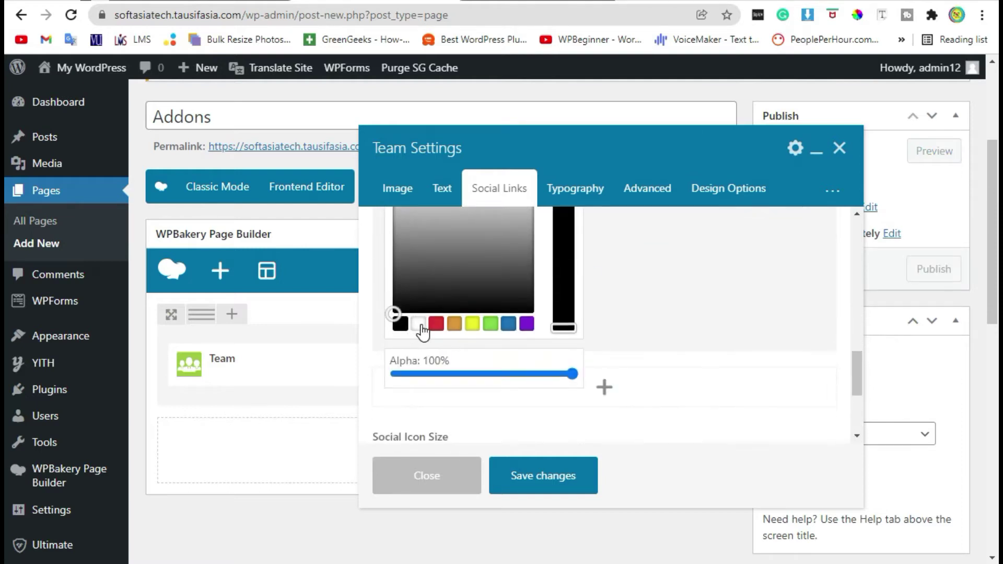
click(680, 306)
scroll(584, 337, up, 2)
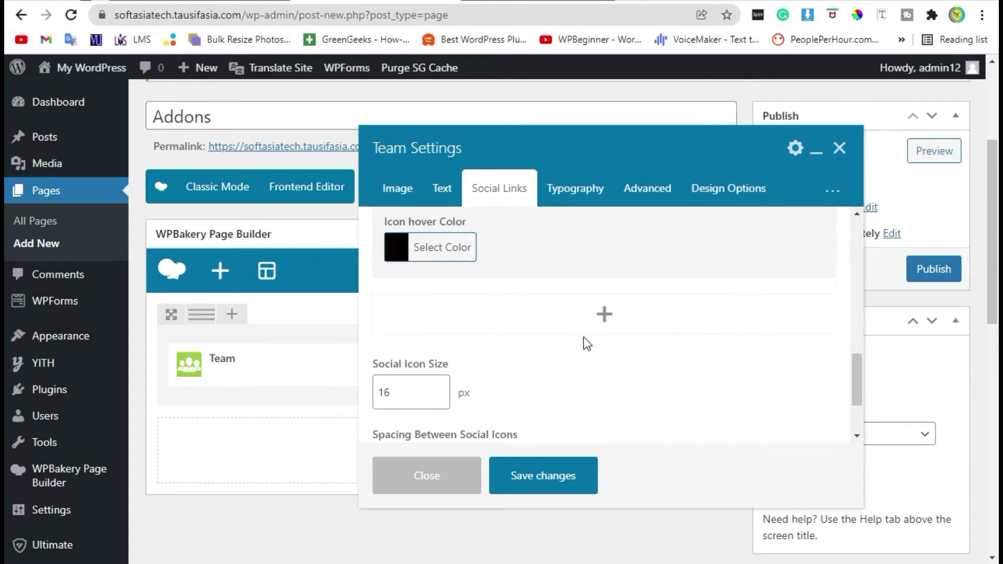
click(604, 315)
scroll(673, 344, down, 2)
Title the third link Twitter and pick the Twitter icon from the icon search
scroll(673, 344, up, 2)
click(502, 288)
text(Tw)
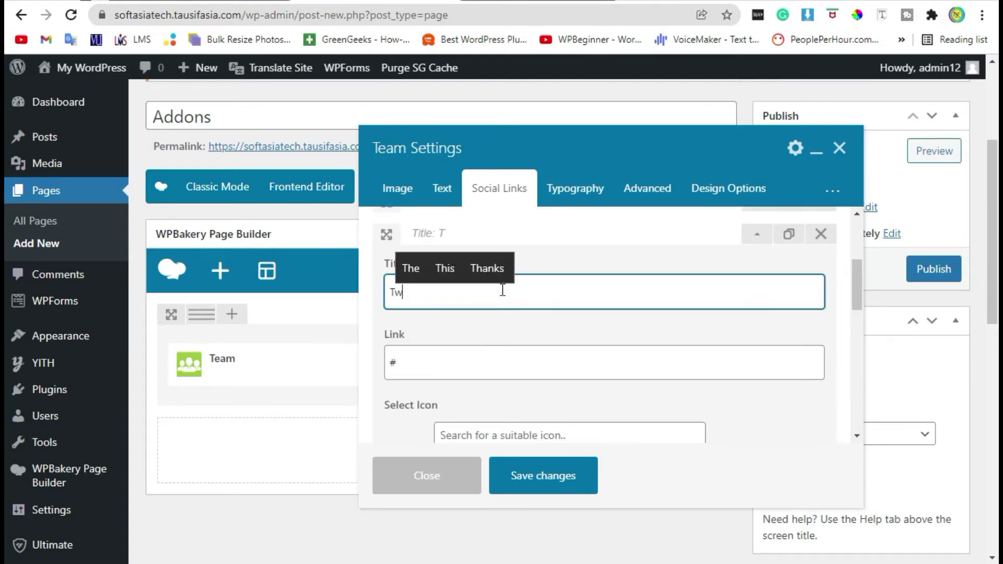
text(itter)
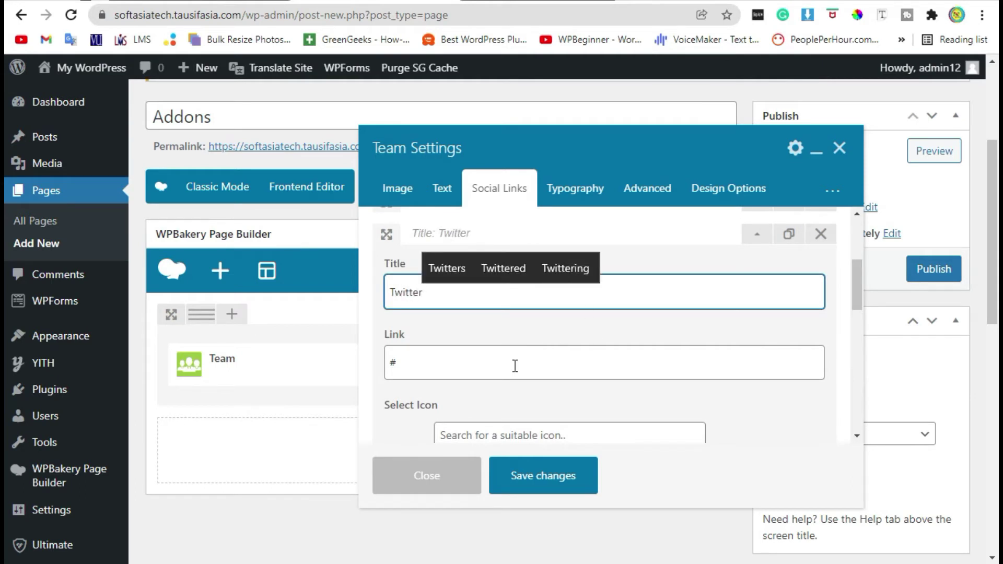
click(456, 380)
scroll(475, 351, down, 2)
click(486, 327)
text(T)
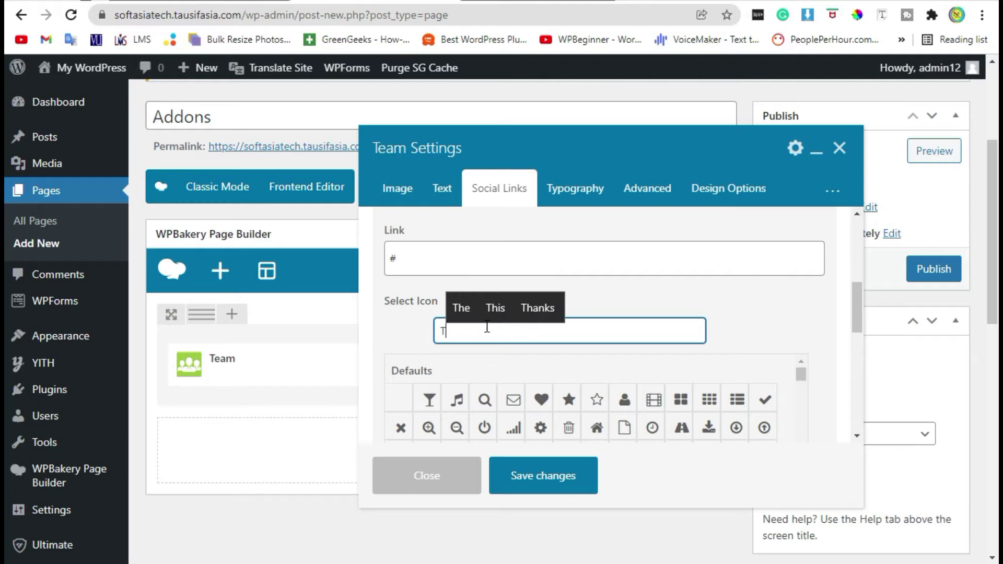
text(w)
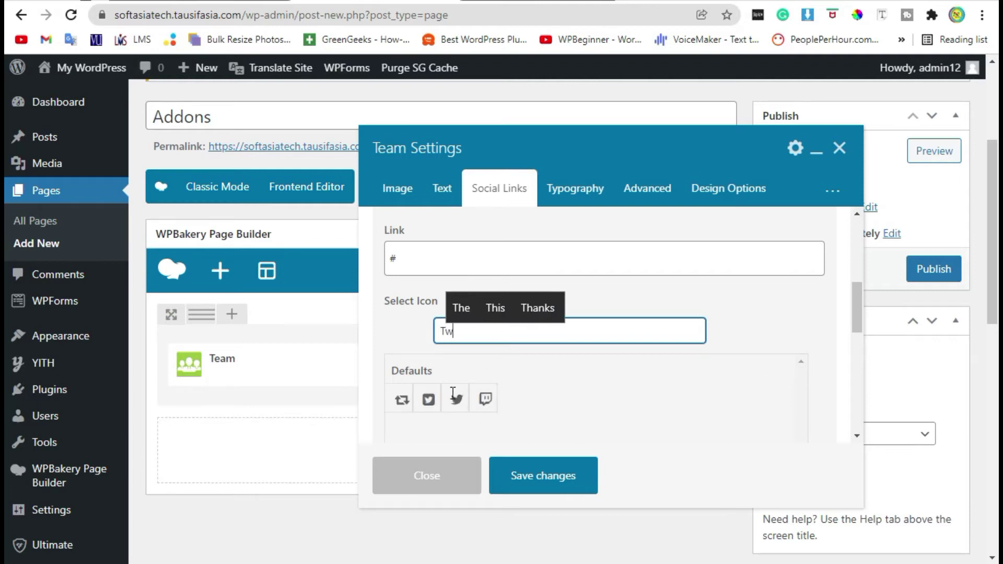
text(iter)
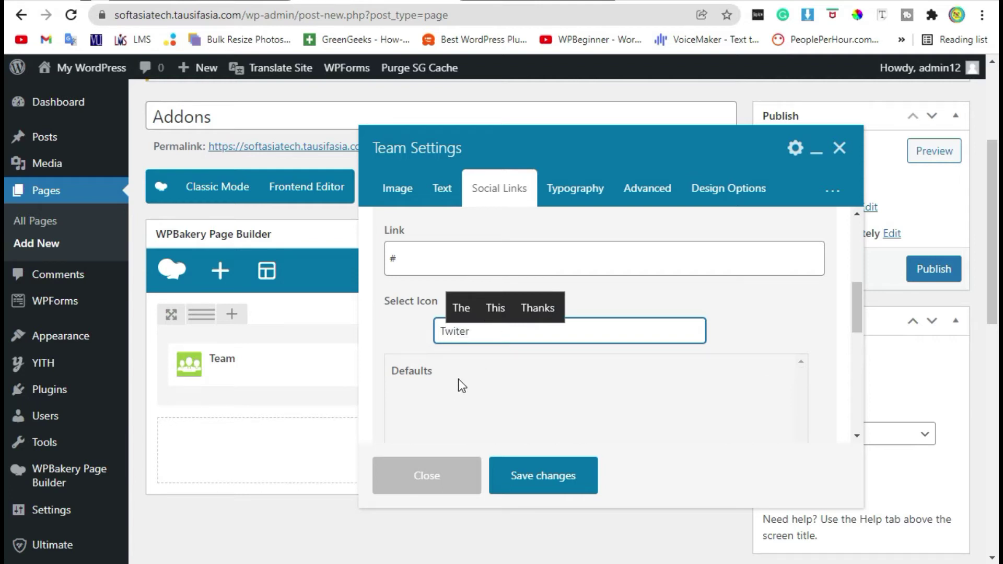
drag(480, 331, 458, 332)
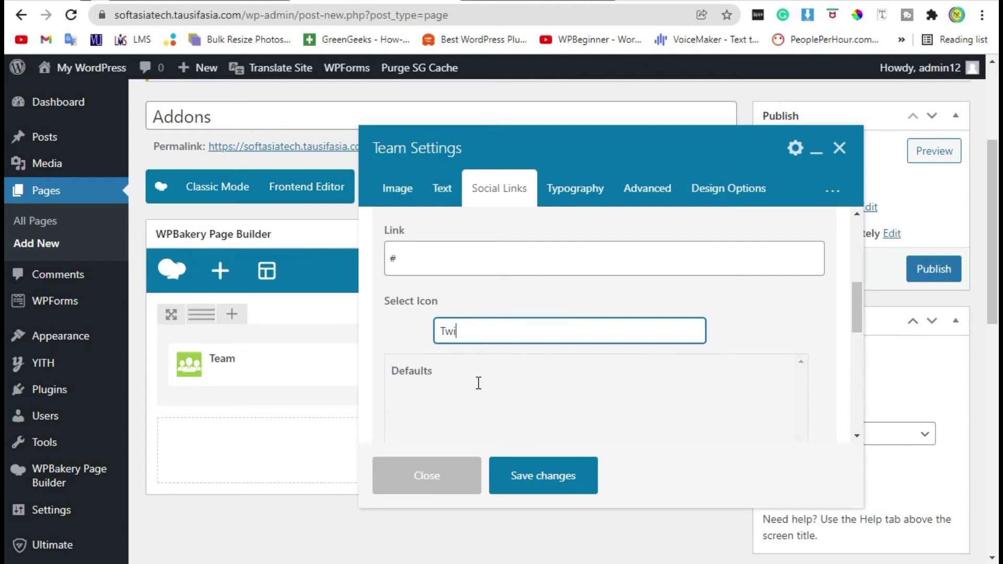
click(430, 398)
Set the Twitter icon colour to light blue, fine-tuned to about #3291c1
scroll(585, 315, down, 4)
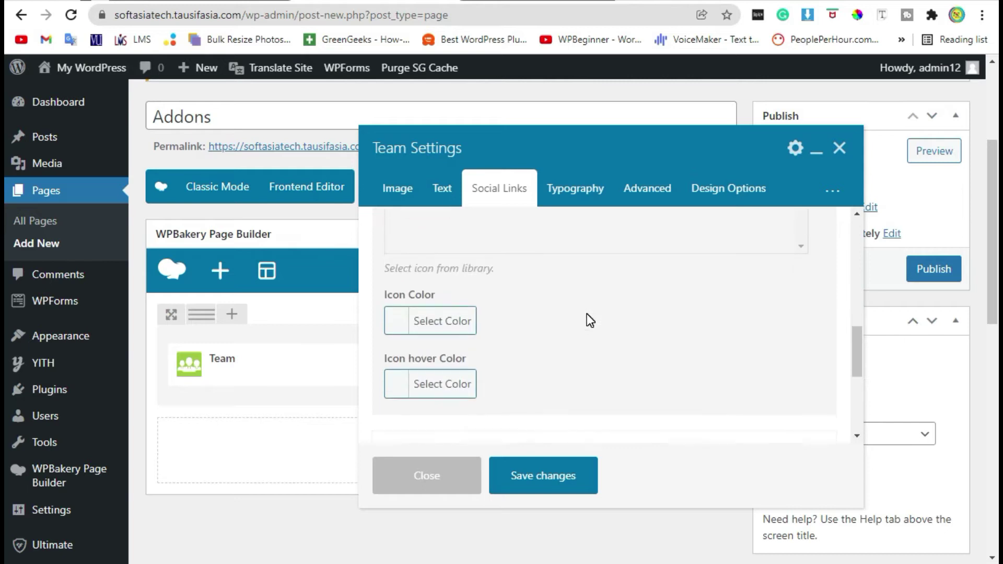
scroll(588, 314, up, 2)
scroll(588, 322, down, 2)
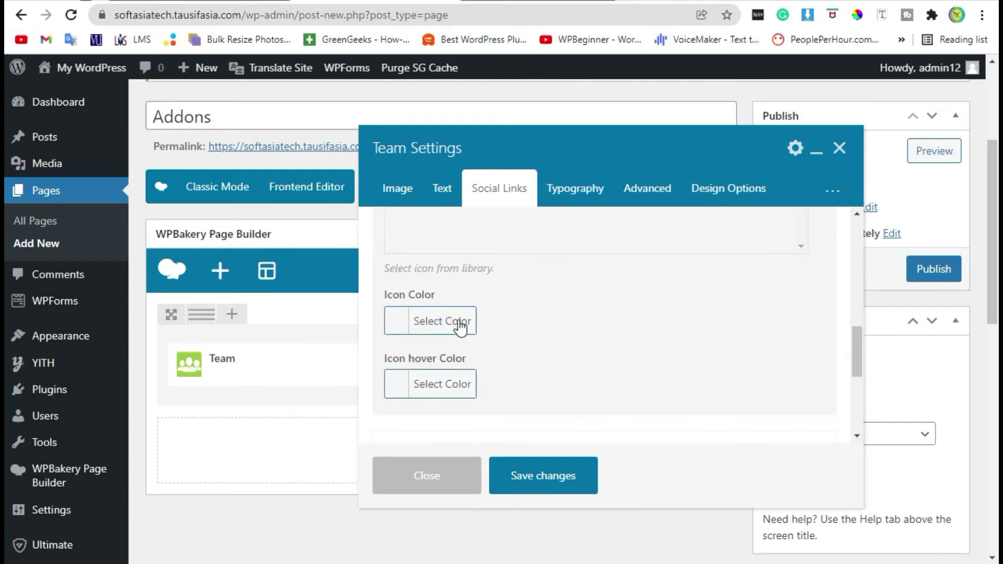
click(392, 324)
scroll(585, 330, down, 3)
click(516, 299)
scroll(586, 324, up, 5)
scroll(593, 335, down, 4)
drag(562, 282, 565, 297)
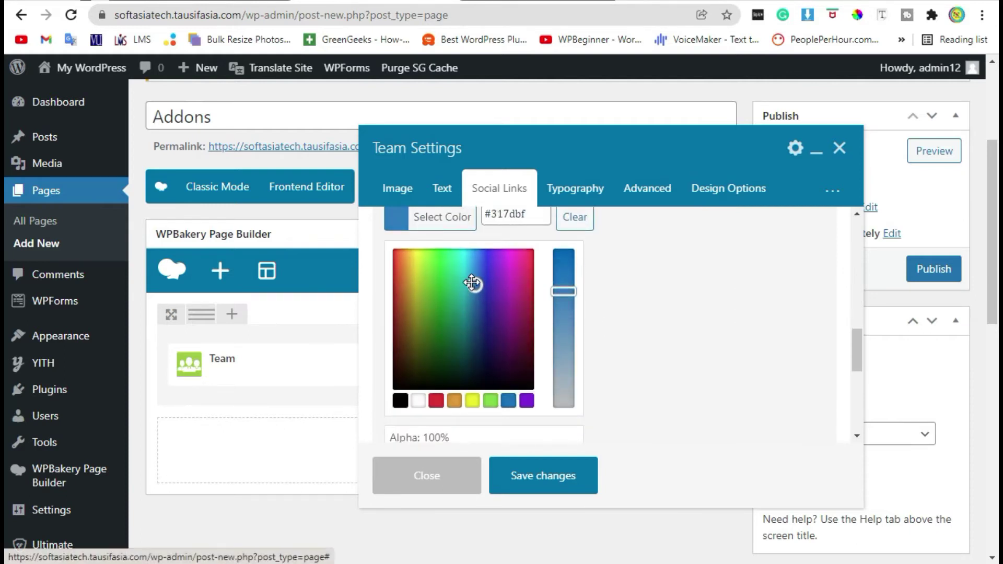
drag(472, 283, 469, 280)
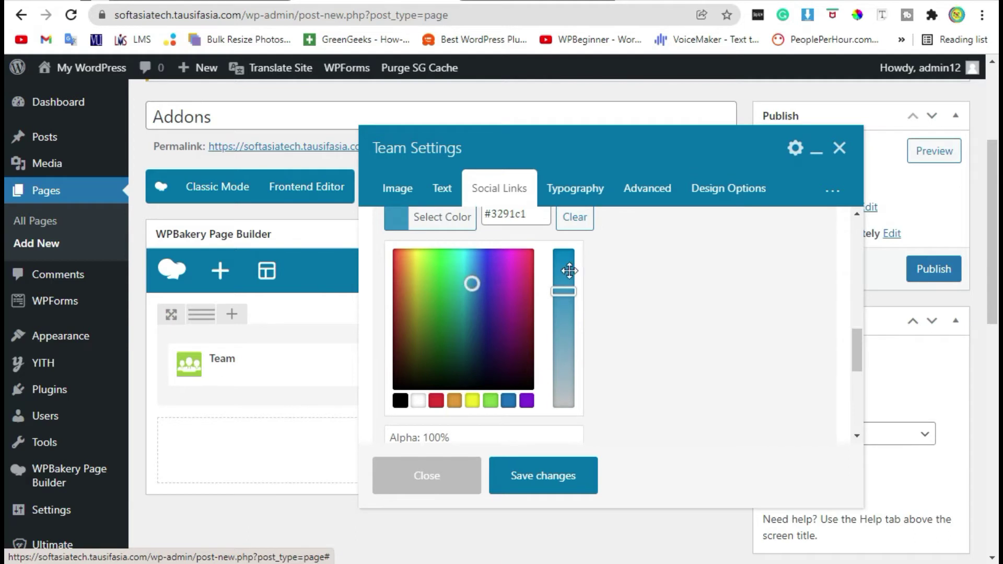
click(647, 303)
Check the Twitter icon's hover colour, leaving it black
scroll(473, 308, down, 2)
scroll(472, 308, up, 1)
click(442, 280)
scroll(562, 349, down, 2)
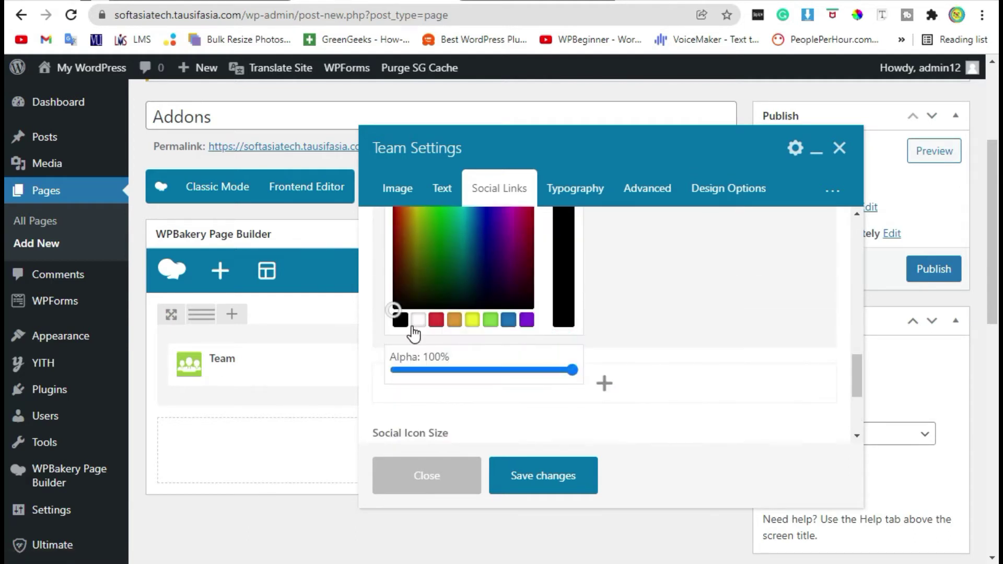
click(747, 301)
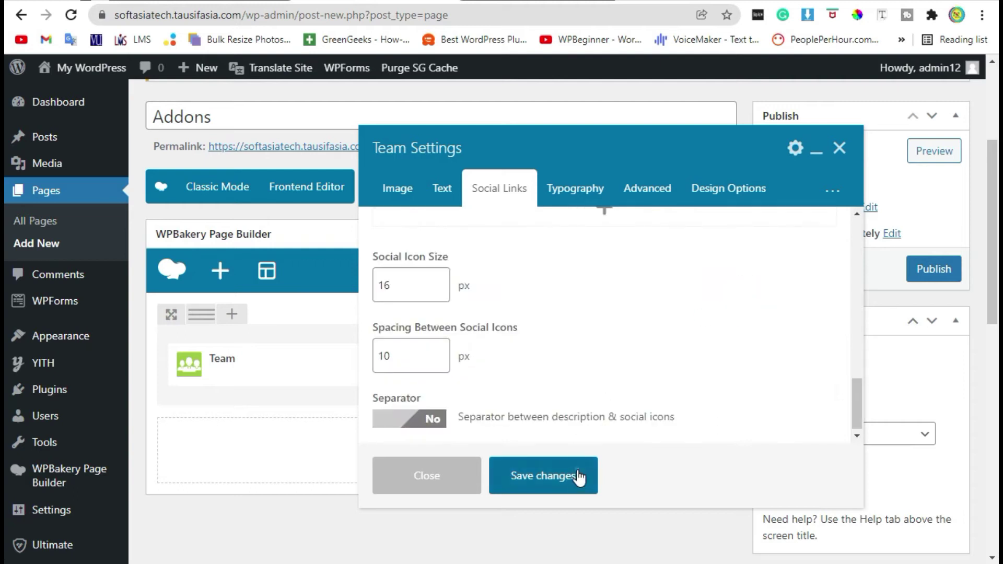
click(574, 476)
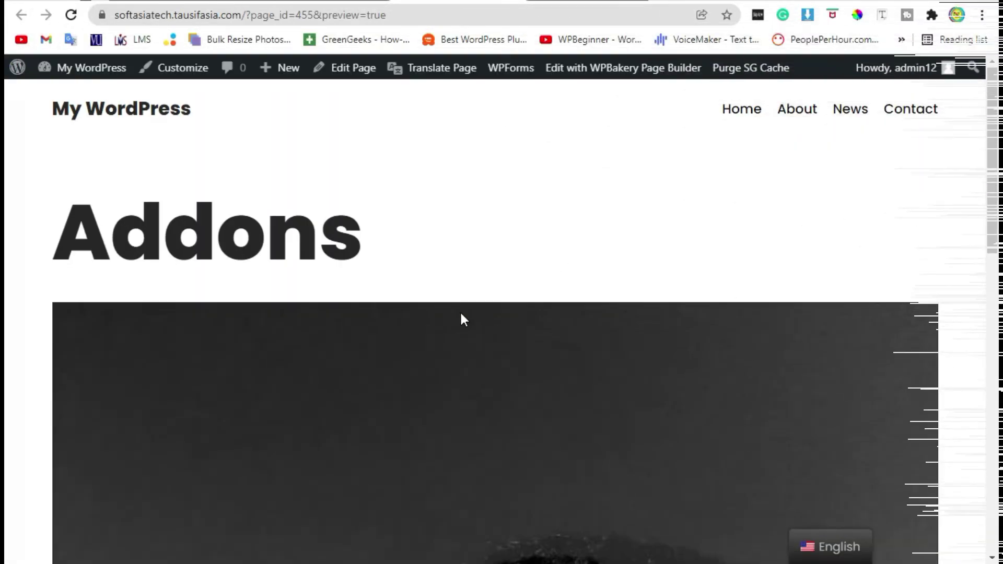
scroll(460, 311, down, 5)
scroll(463, 309, down, 8)
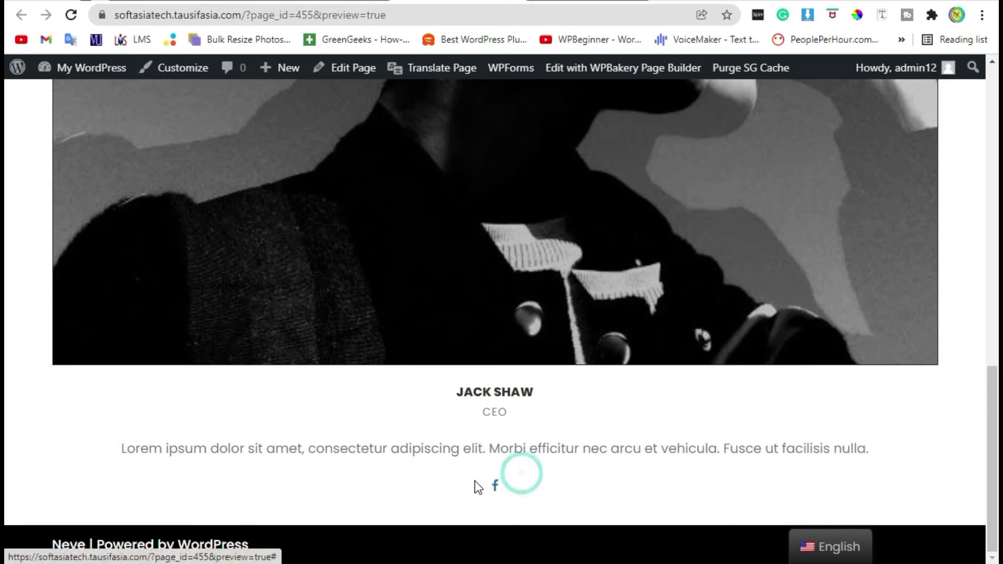
scroll(513, 491, up, 5)
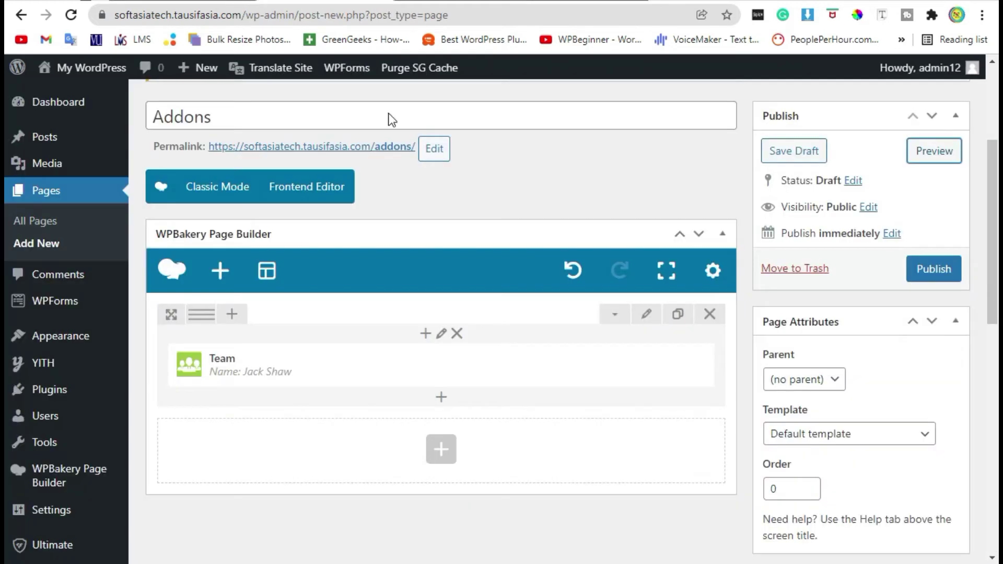
scroll(440, 260, down, 2)
click(450, 216)
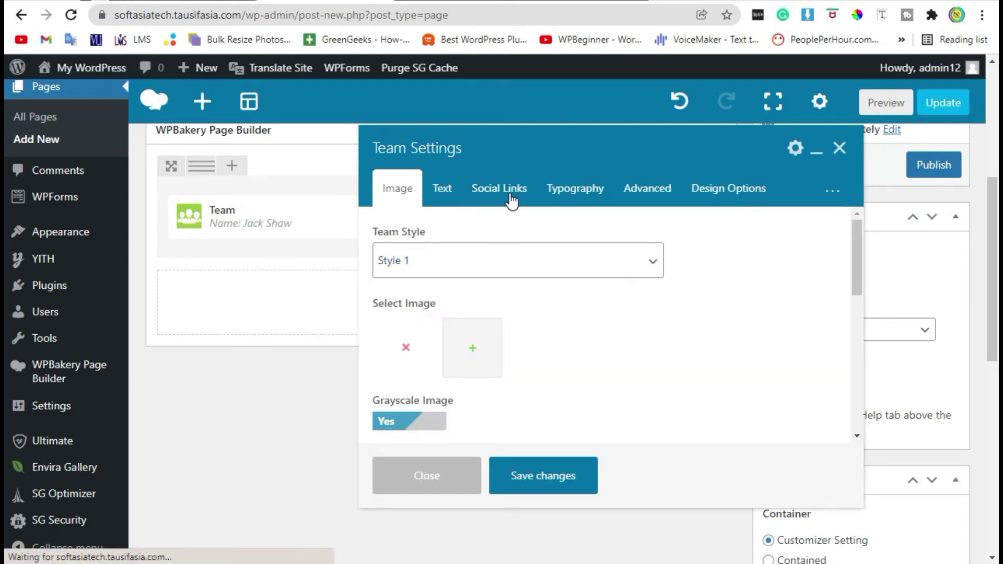
In Social Links, give the LinkedIn link the LinkedIn icon found by searching 'link'
click(512, 200)
scroll(584, 303, down, 2)
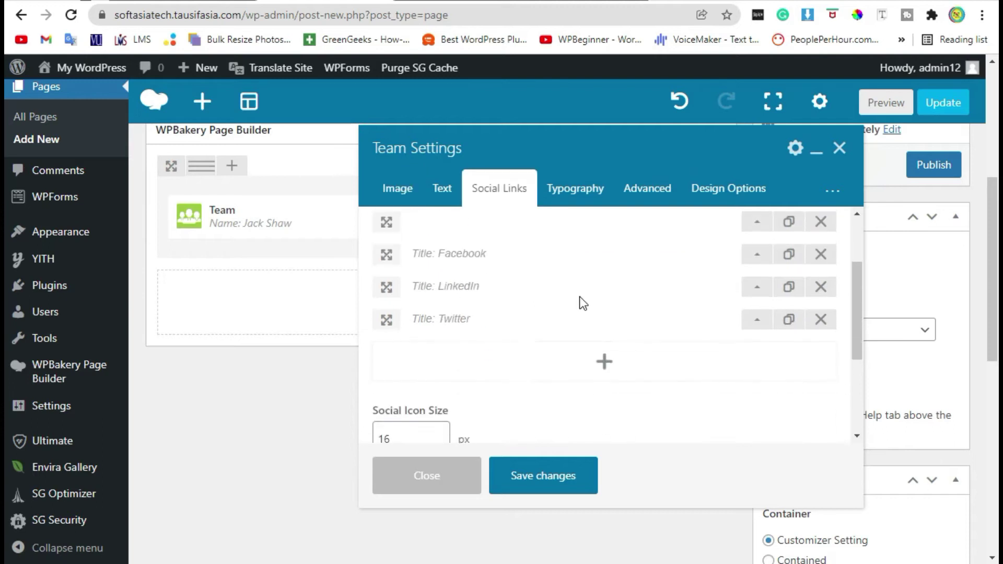
click(757, 286)
scroll(584, 256, down, 5)
scroll(586, 271, up, 2)
scroll(488, 277, down, 2)
scroll(487, 277, up, 2)
click(491, 277)
text(l)
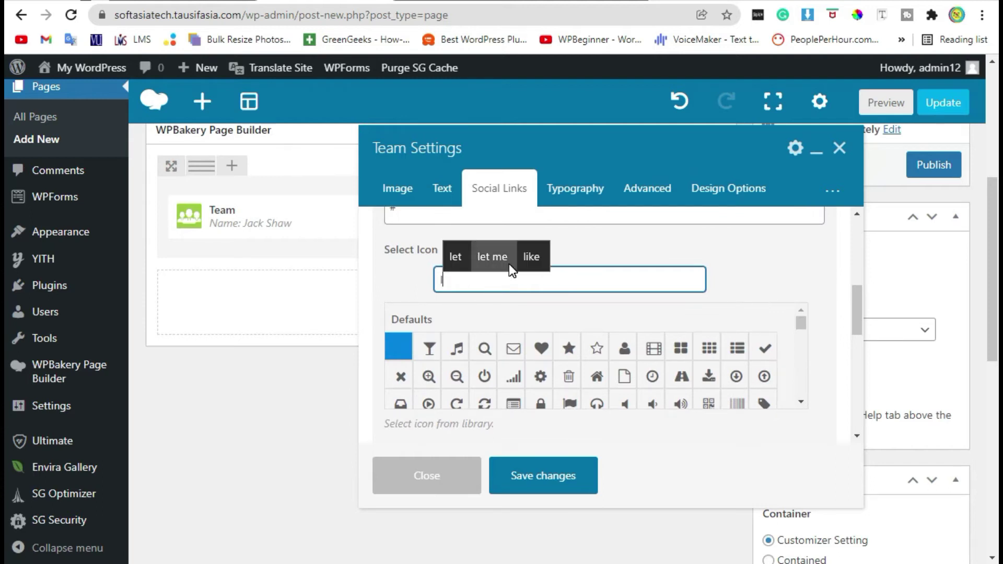
text(ink)
click(486, 351)
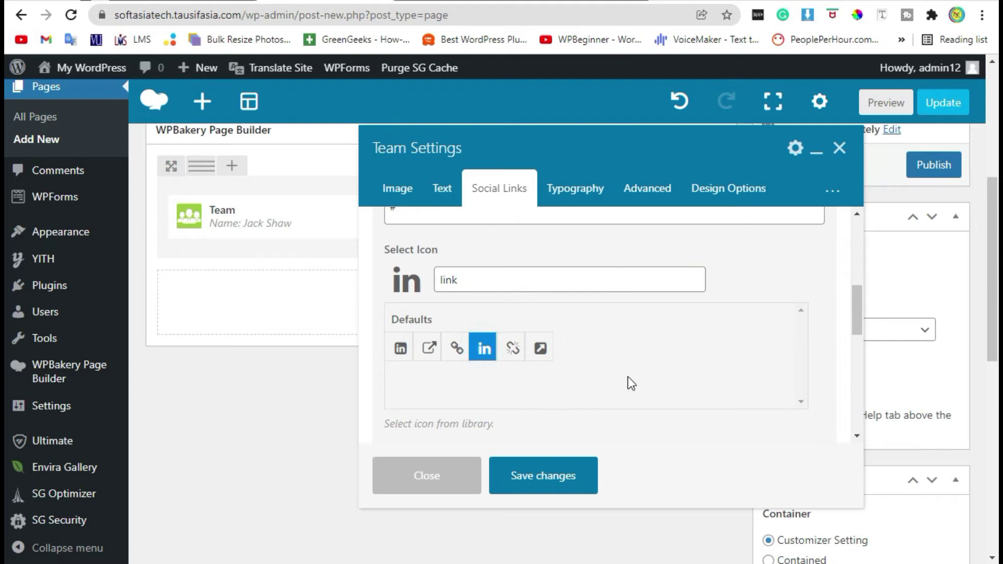
Give the Twitter link the Twitter bird icon found by searching 'twi'
scroll(700, 256, down, 4)
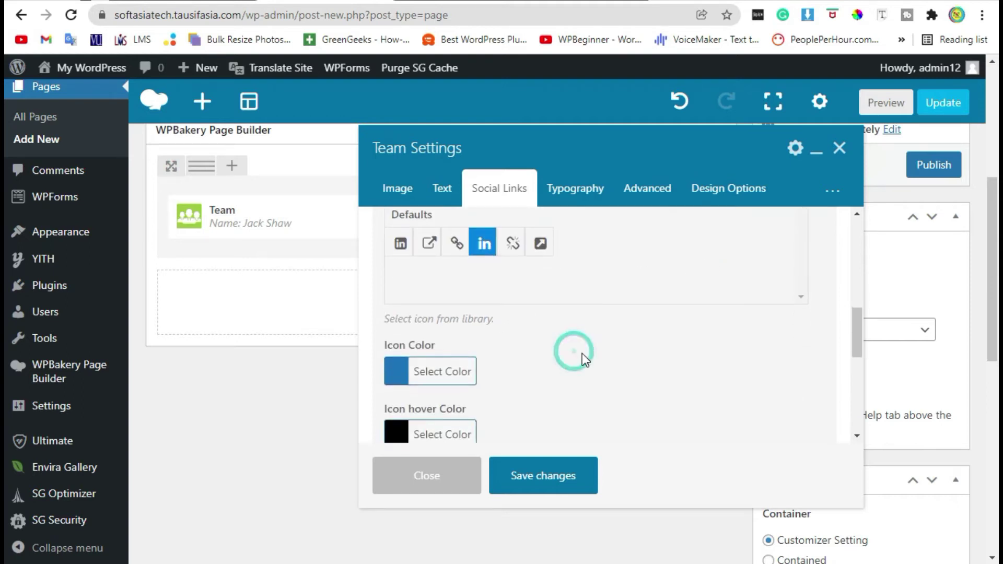
scroll(531, 405, down, 2)
click(758, 289)
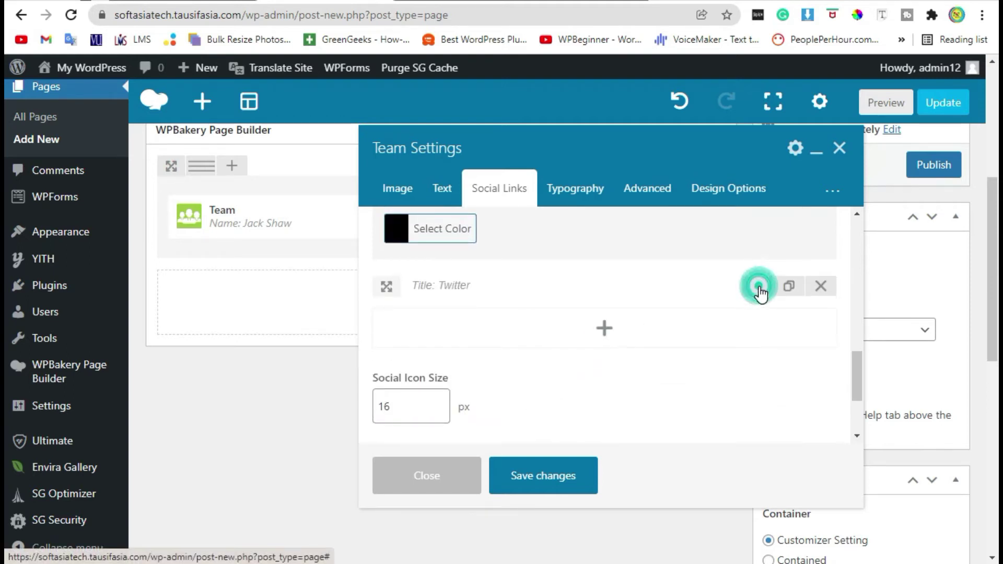
click(462, 322)
scroll(496, 321, up, 3)
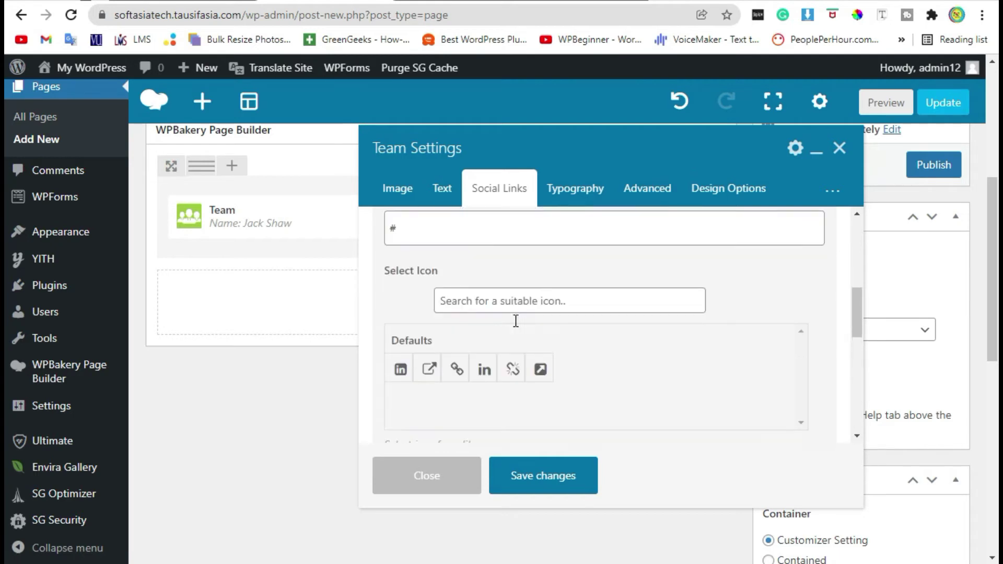
click(541, 316)
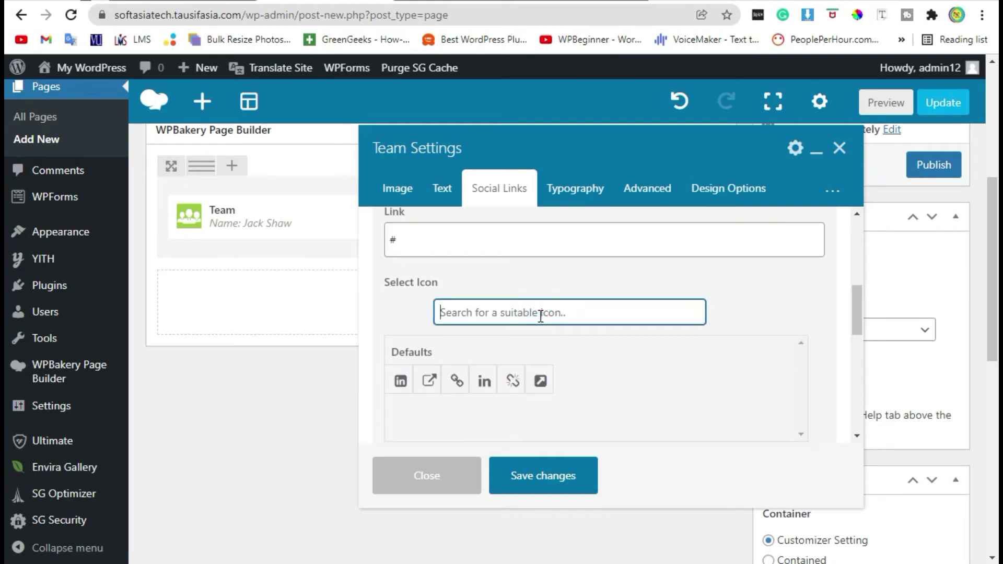
text(twi)
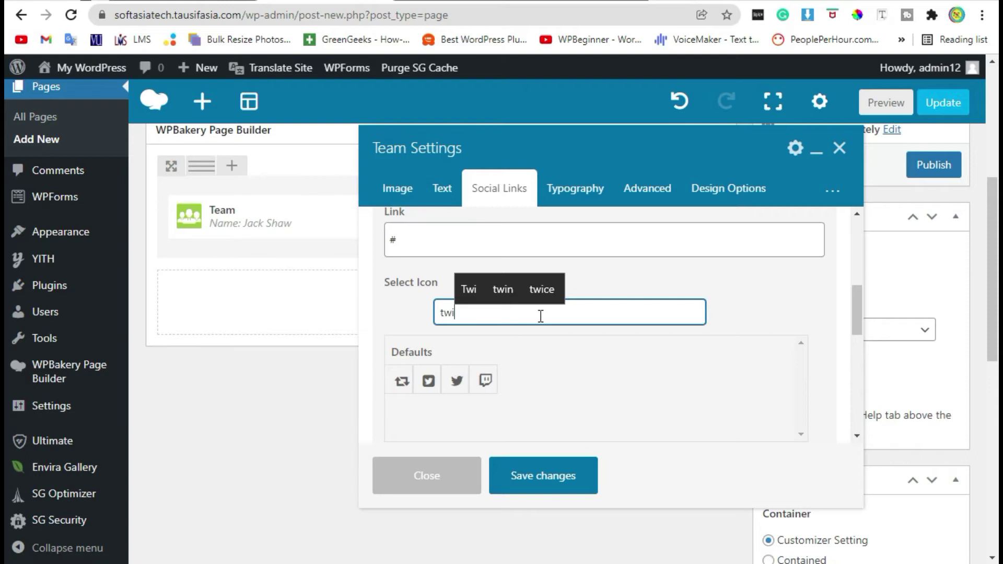
click(457, 390)
text(ter)
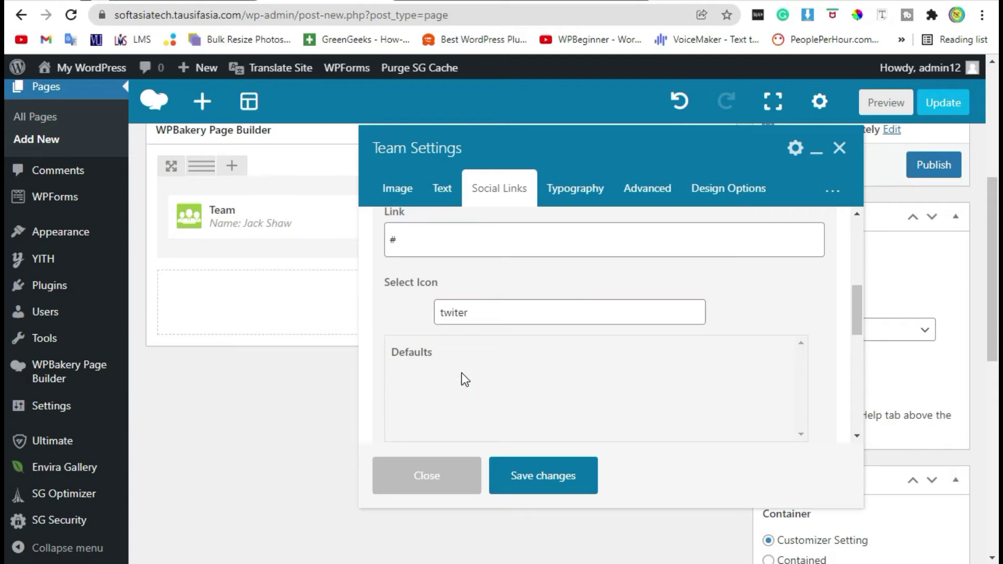
drag(491, 312, 464, 312)
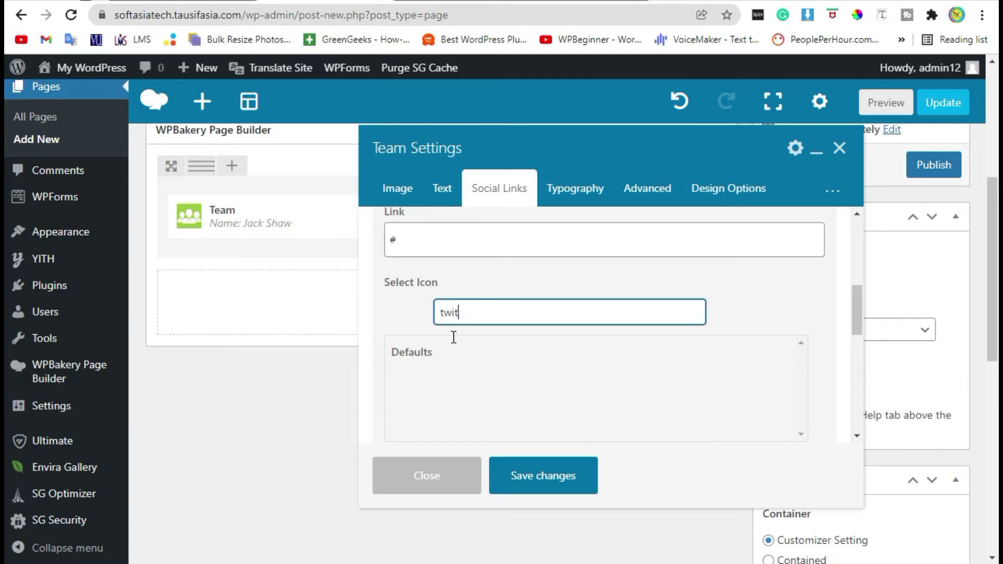
click(430, 382)
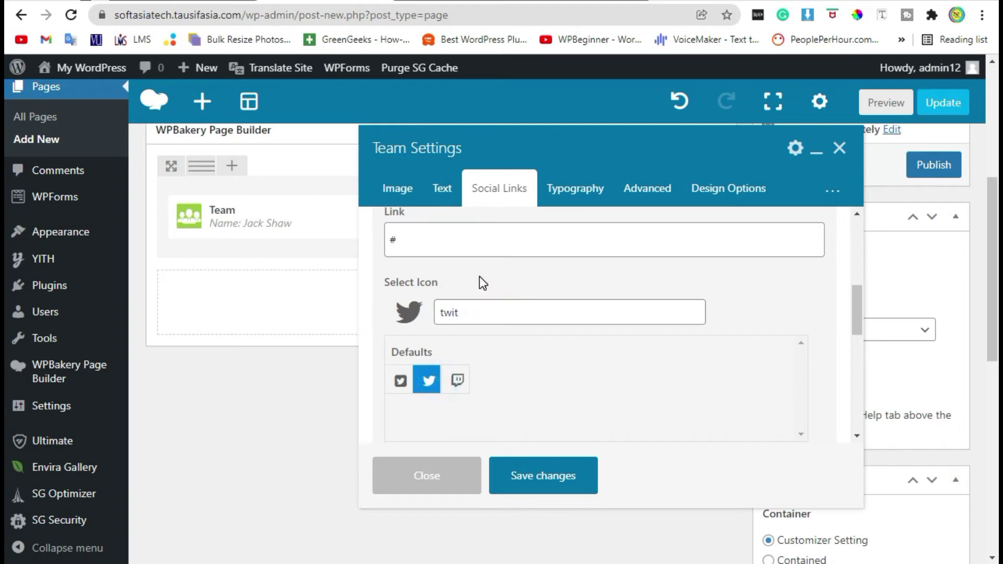
scroll(479, 311, down, 5)
click(562, 482)
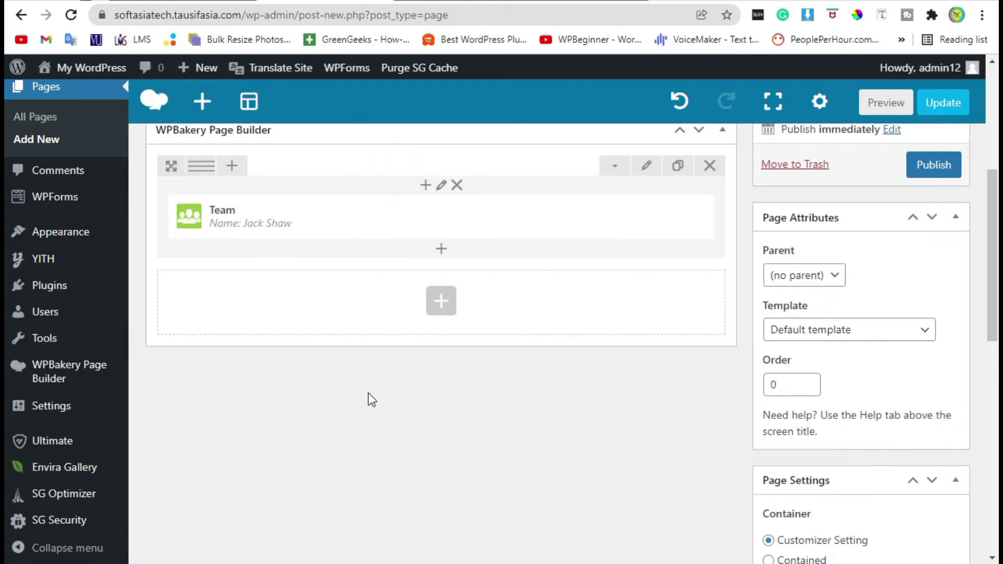
click(872, 102)
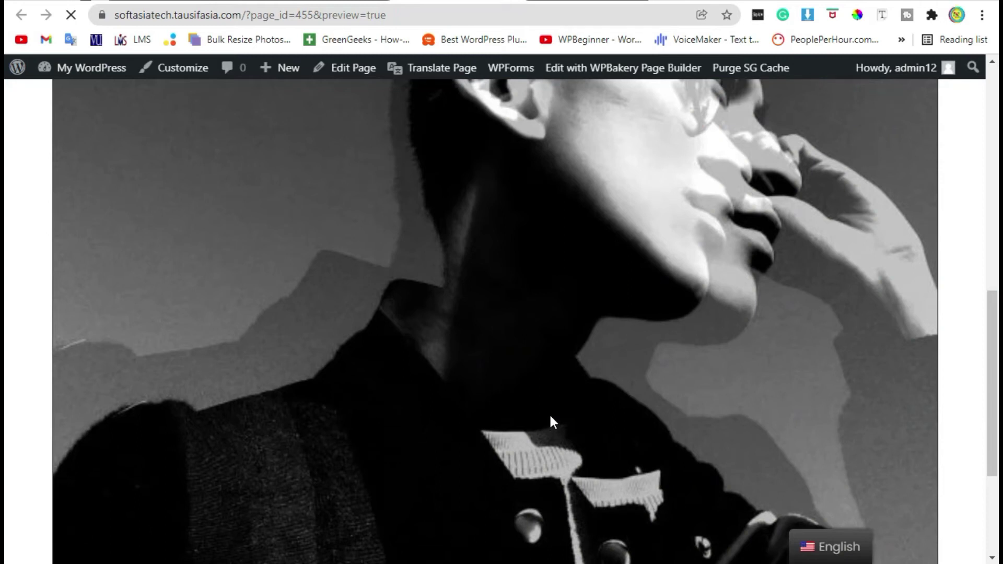
scroll(538, 395, down, 10)
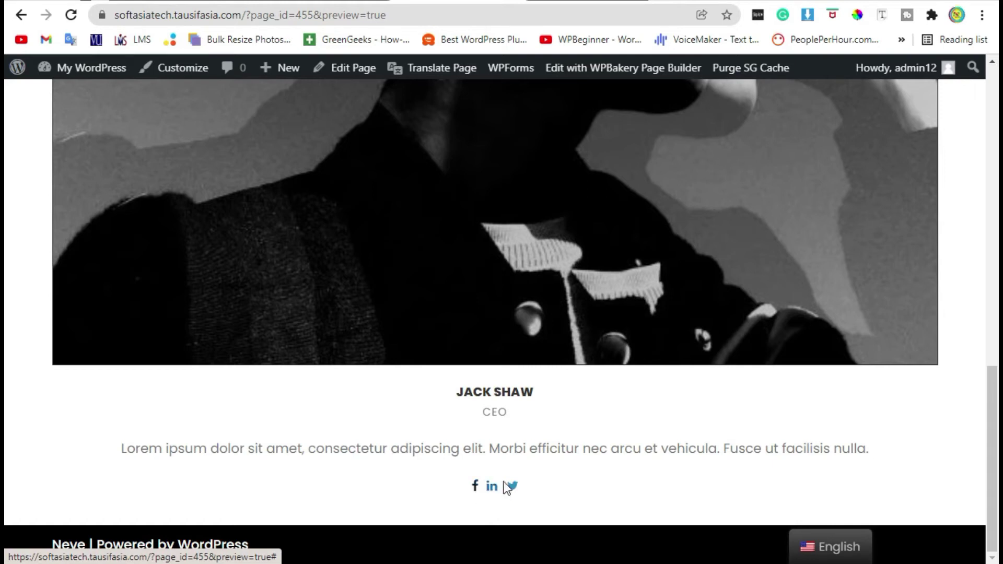
click(535, 482)
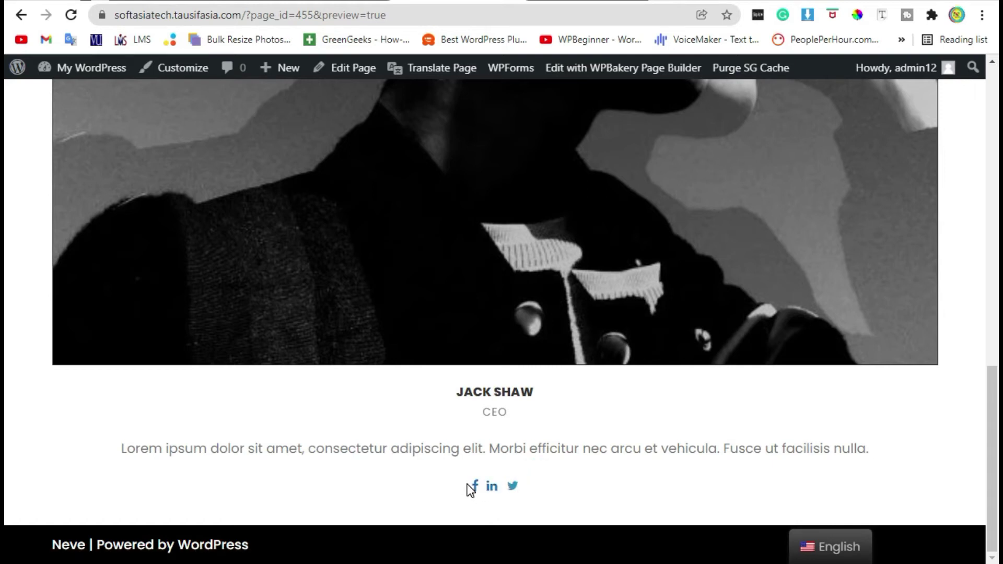
scroll(653, 483, up, 10)
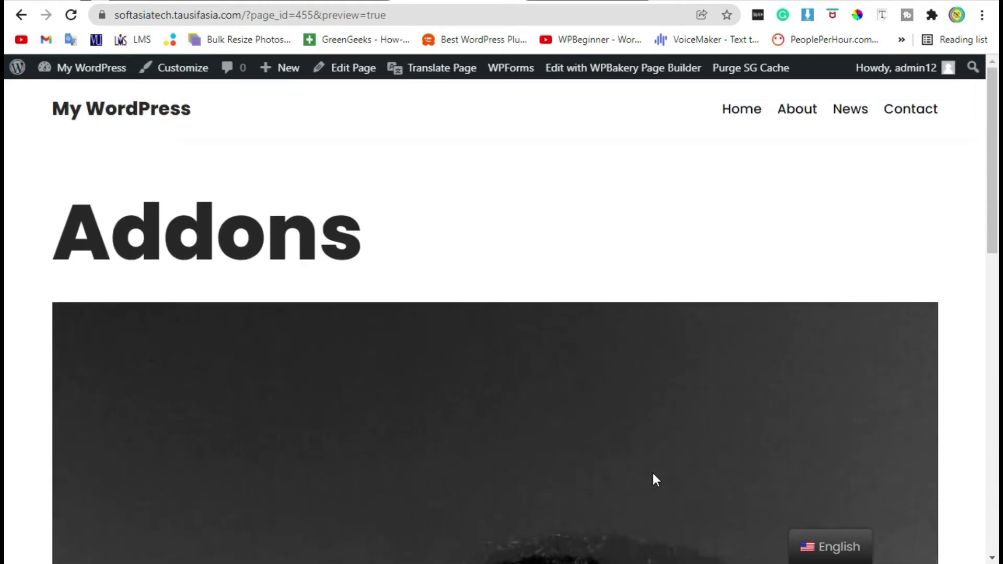
key(ctrl+w)
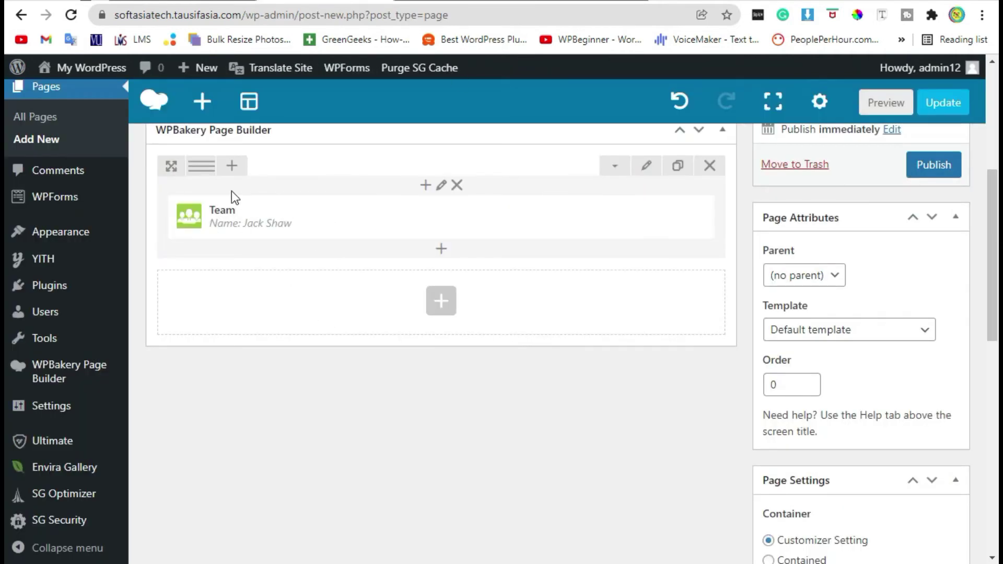
mouse_move(196, 167)
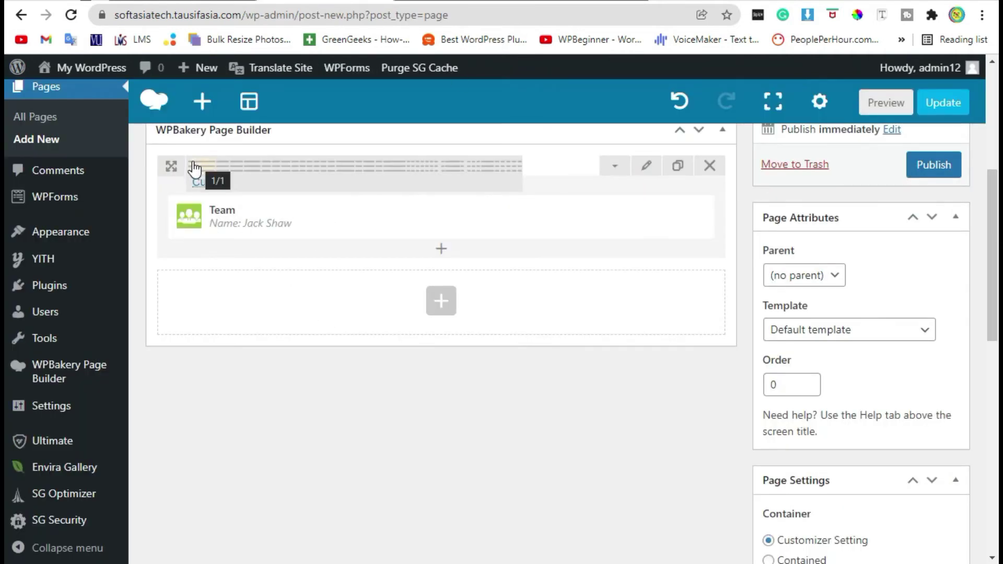
click(297, 176)
click(273, 217)
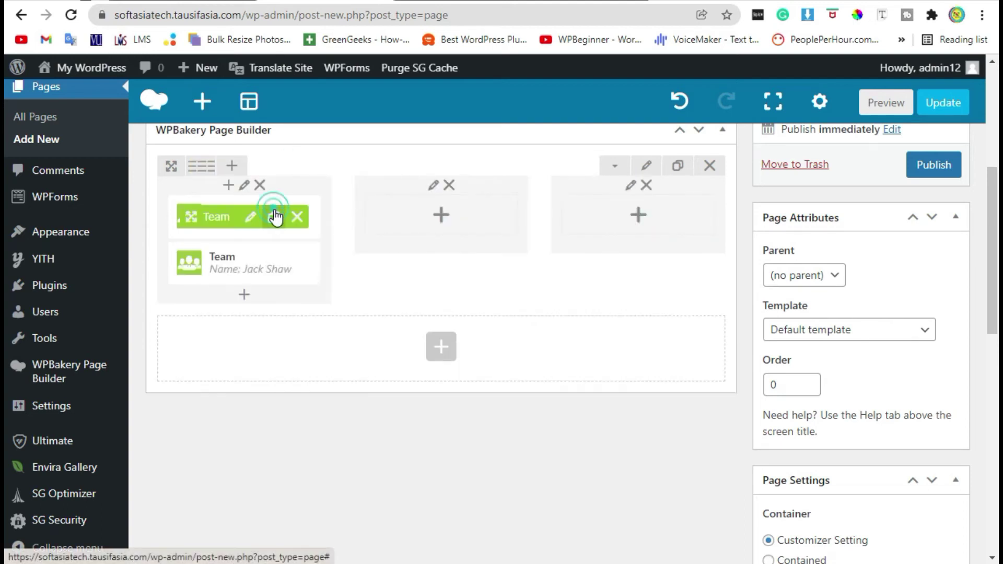
click(273, 216)
Move the two Team clones into the second and third columns
drag(222, 262, 441, 217)
drag(219, 258, 606, 217)
scroll(327, 314, up, 3)
Replace the middle team member's photo with the woman in a black top
click(455, 369)
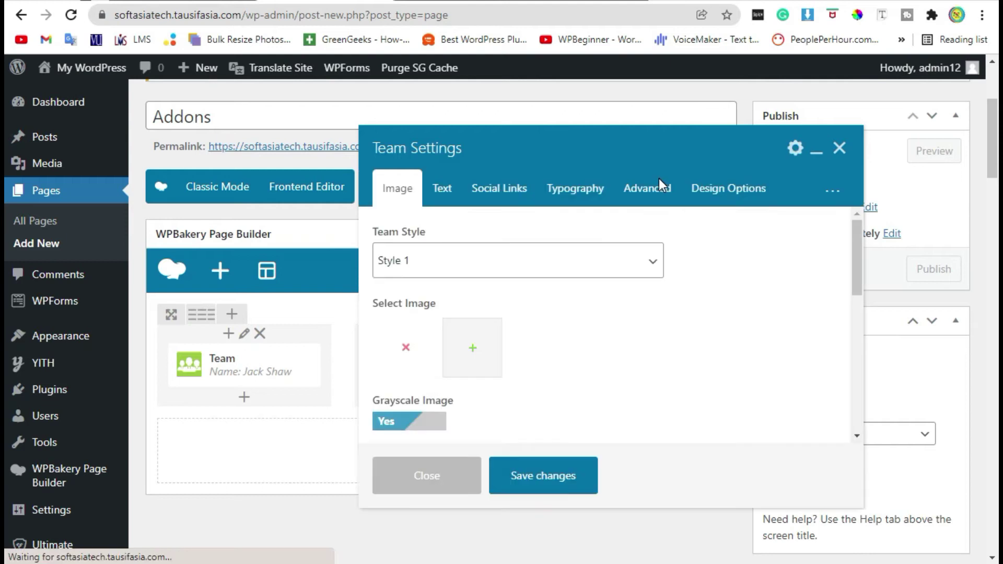
click(403, 346)
scroll(423, 296, down, 6)
scroll(195, 329, up, 6)
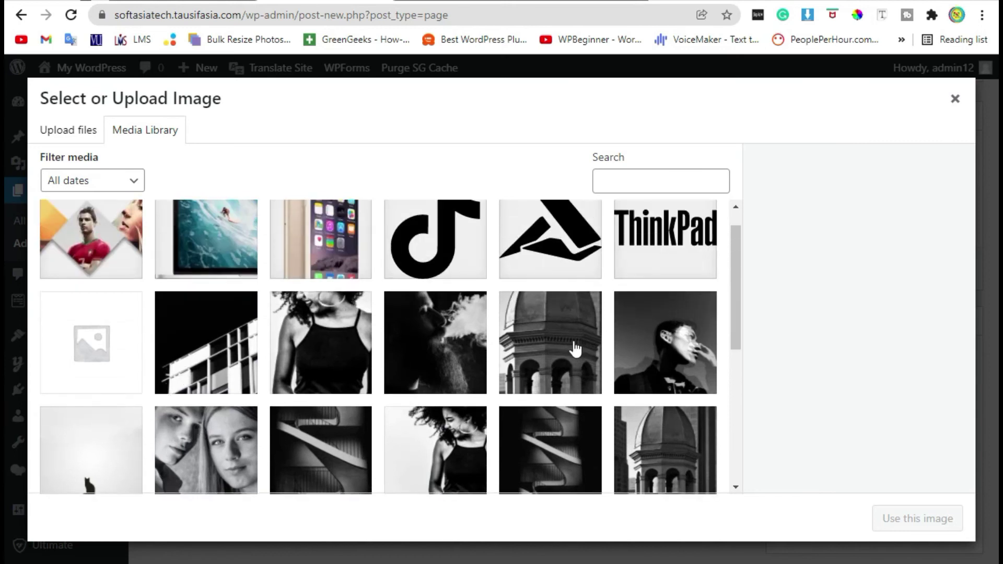
scroll(523, 318, down, 4)
click(451, 269)
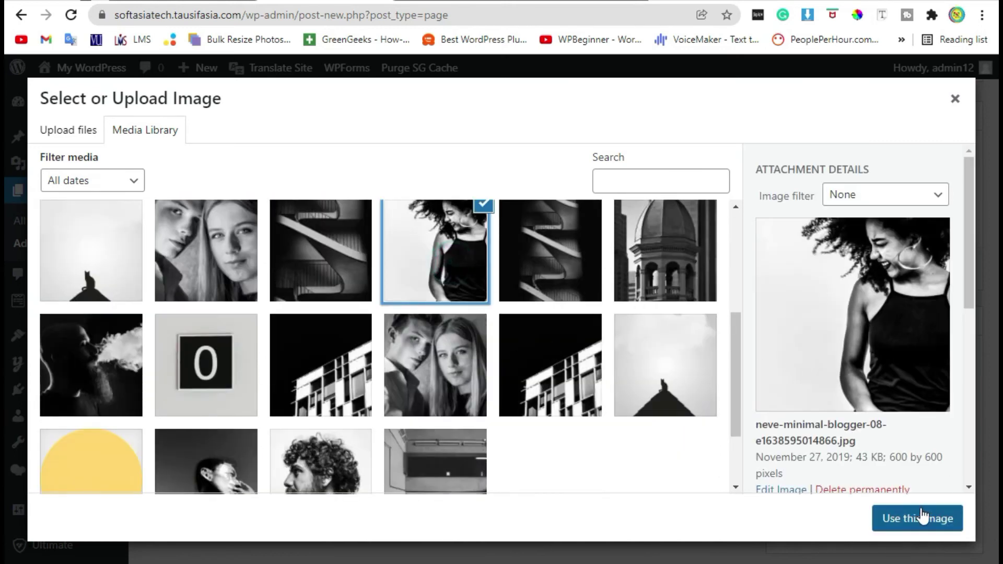
click(888, 516)
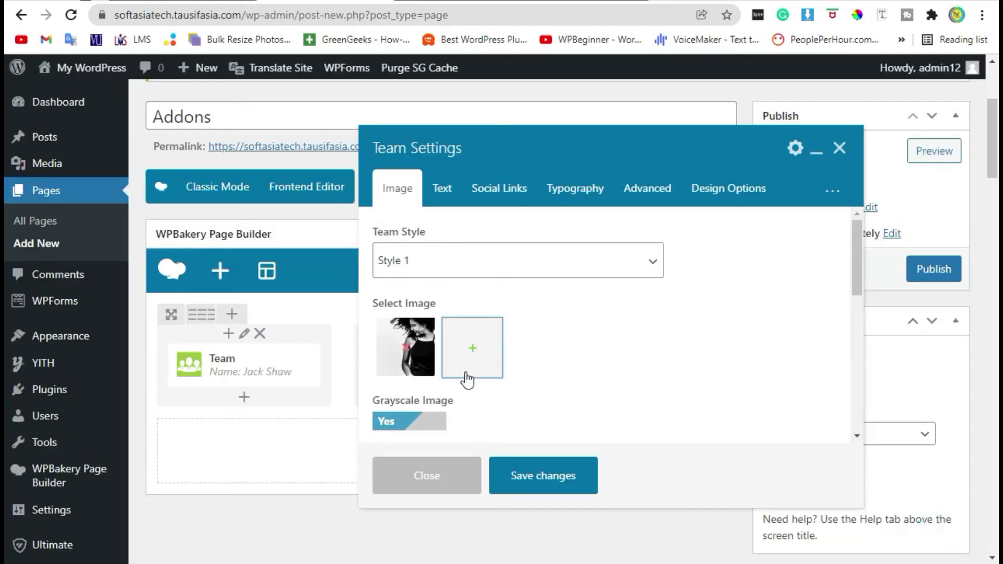
click(442, 188)
triple_click(468, 253)
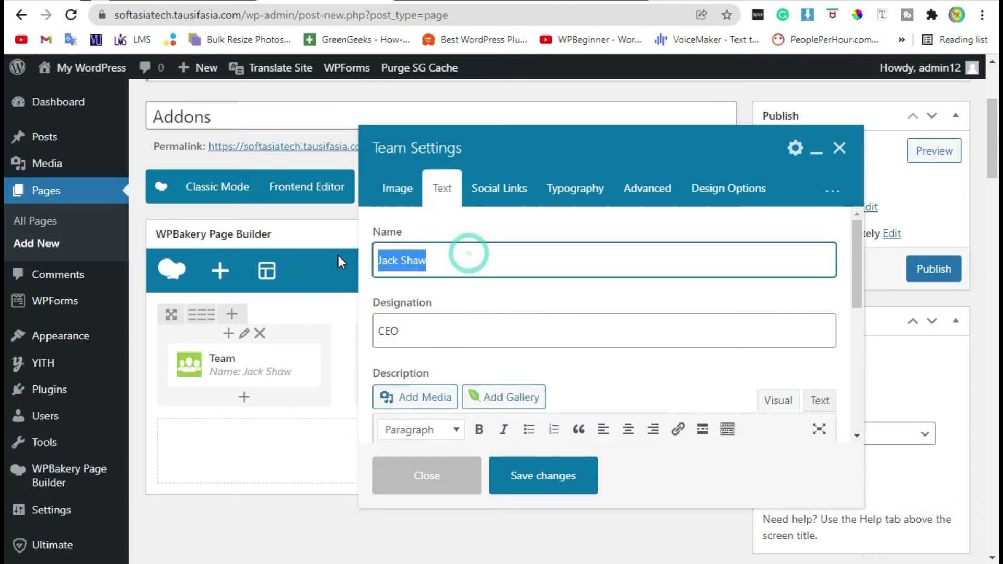
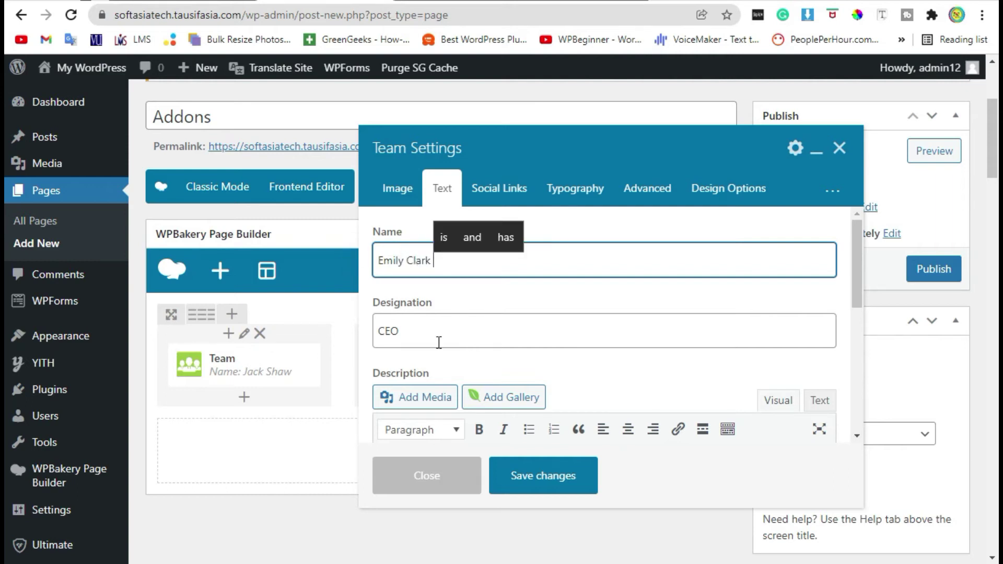
click(389, 331)
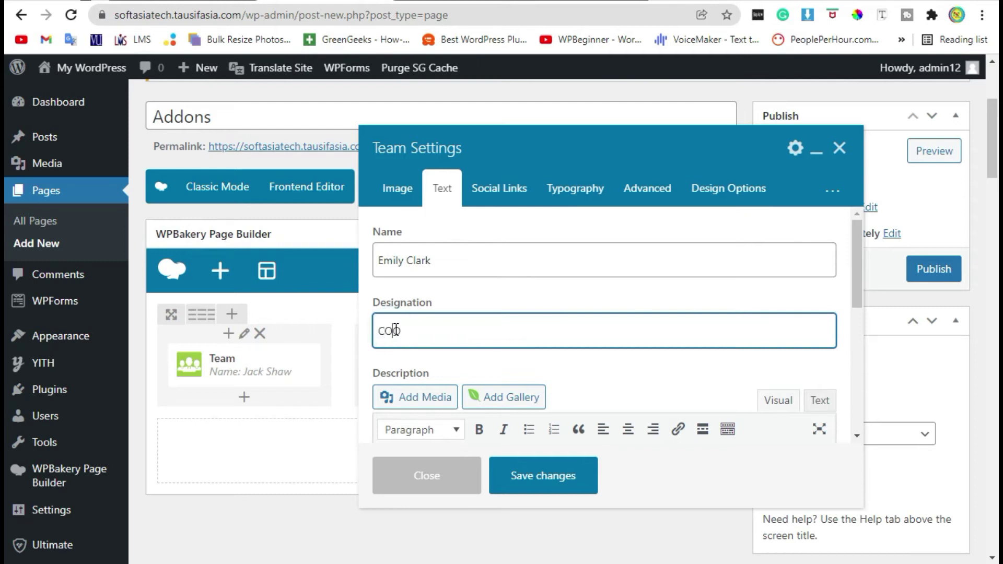
text(COO)
scroll(582, 325, down, 4)
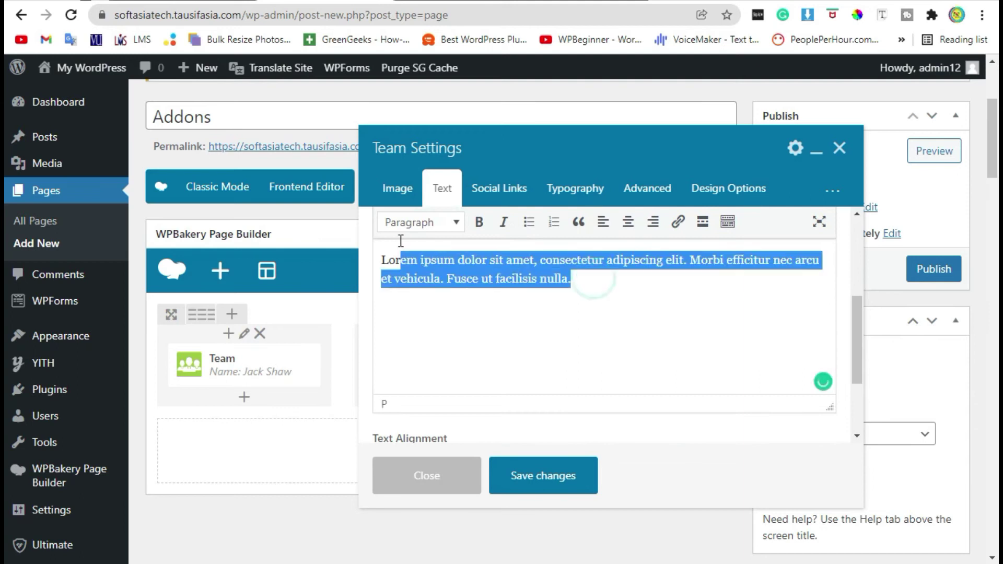
click(488, 189)
scroll(501, 326, down, 2)
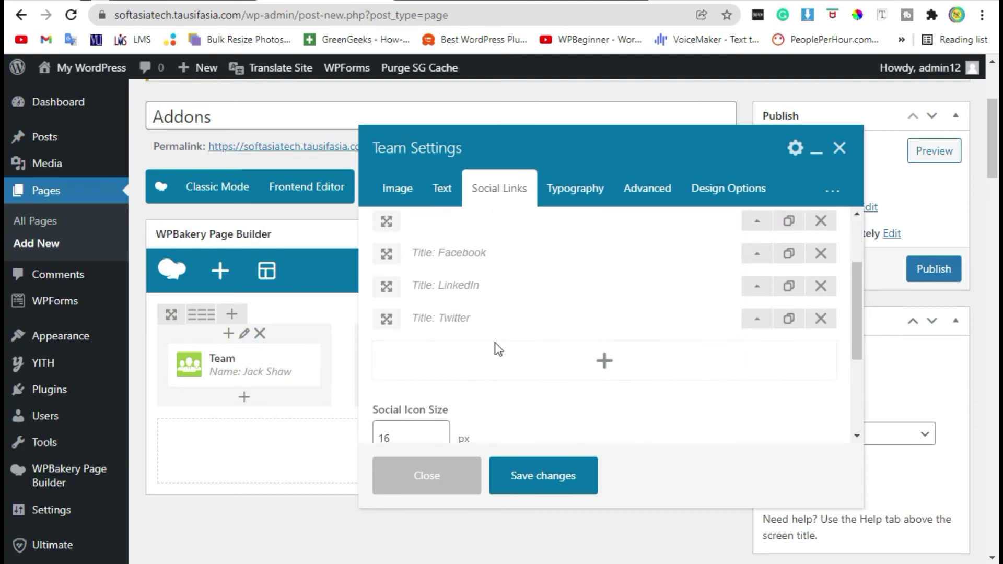
click(757, 285)
scroll(479, 292, down, 2)
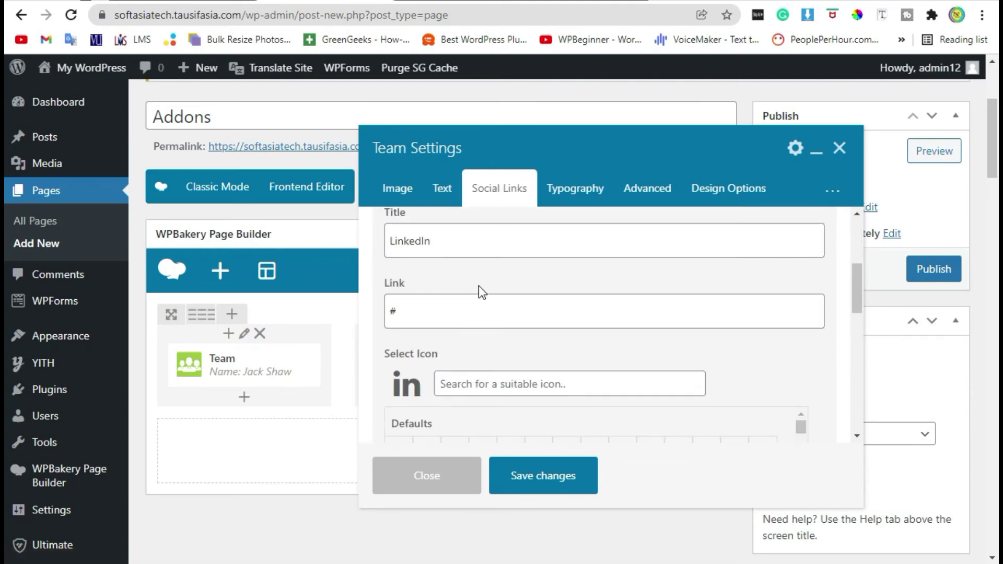
click(479, 286)
click(438, 321)
click(557, 478)
Replace the third team member's photo with the curly-haired man's picture
mouse_move(648, 372)
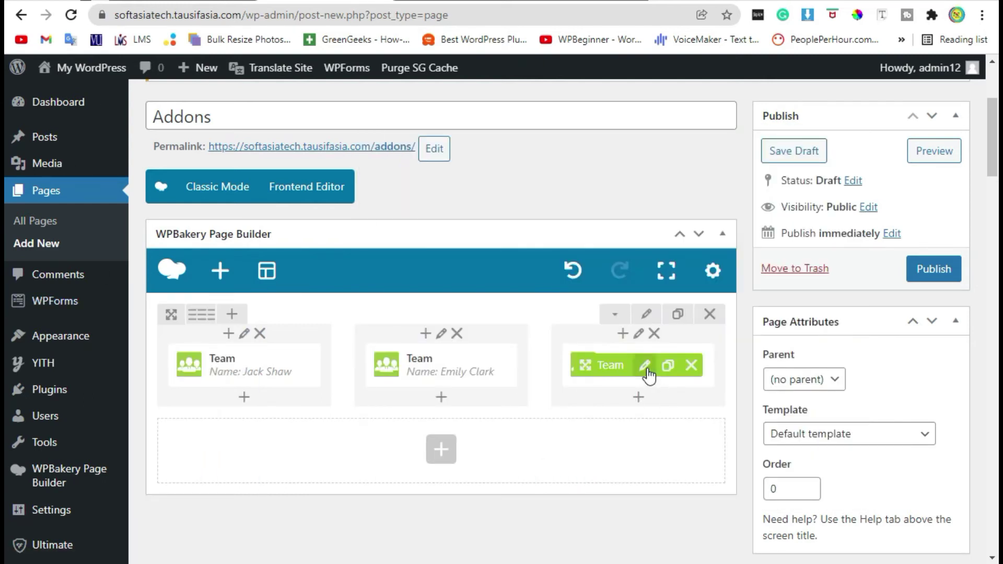
click(646, 368)
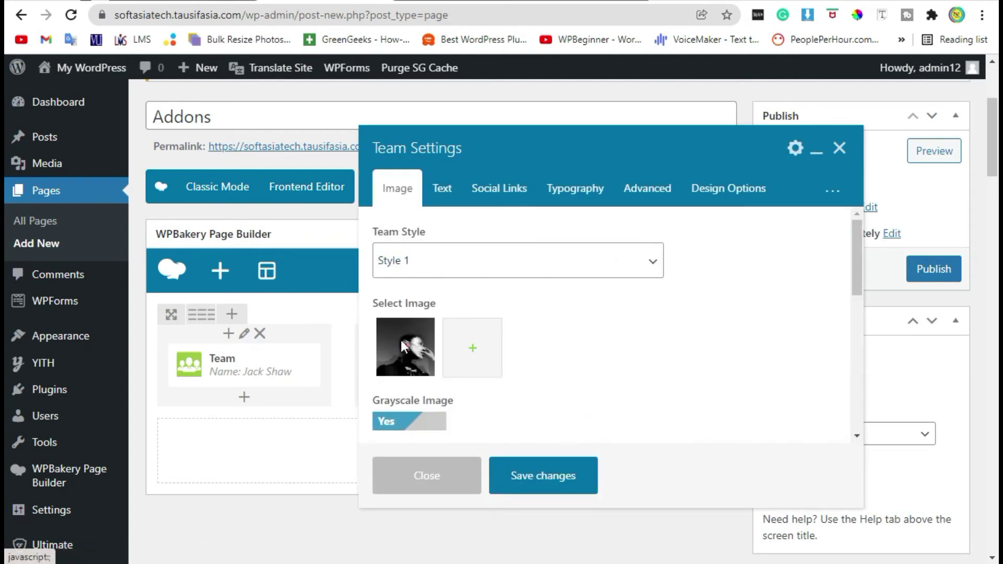
click(407, 343)
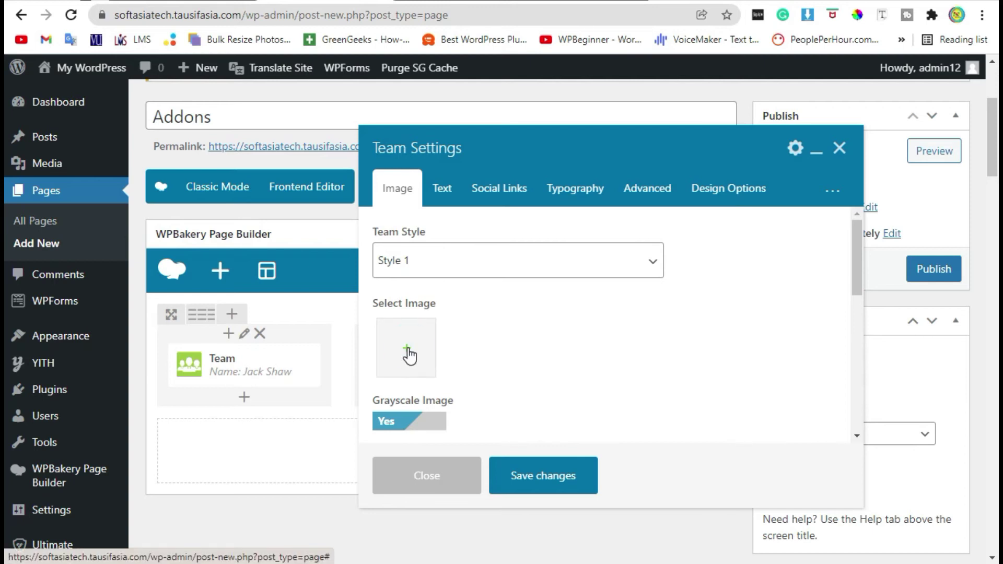
click(408, 350)
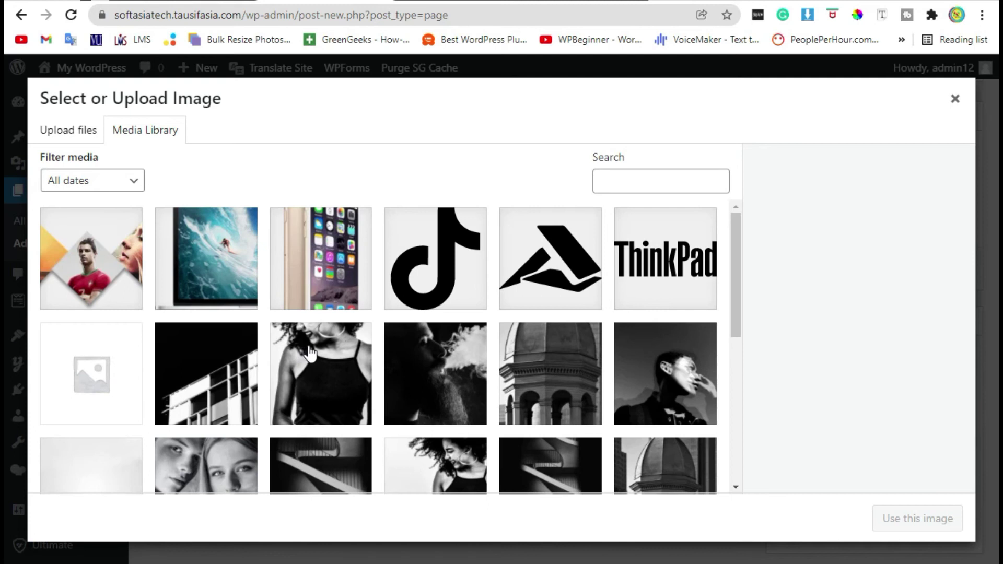
scroll(312, 353, down, 6)
scroll(312, 353, up, 3)
scroll(313, 353, down, 3)
click(314, 356)
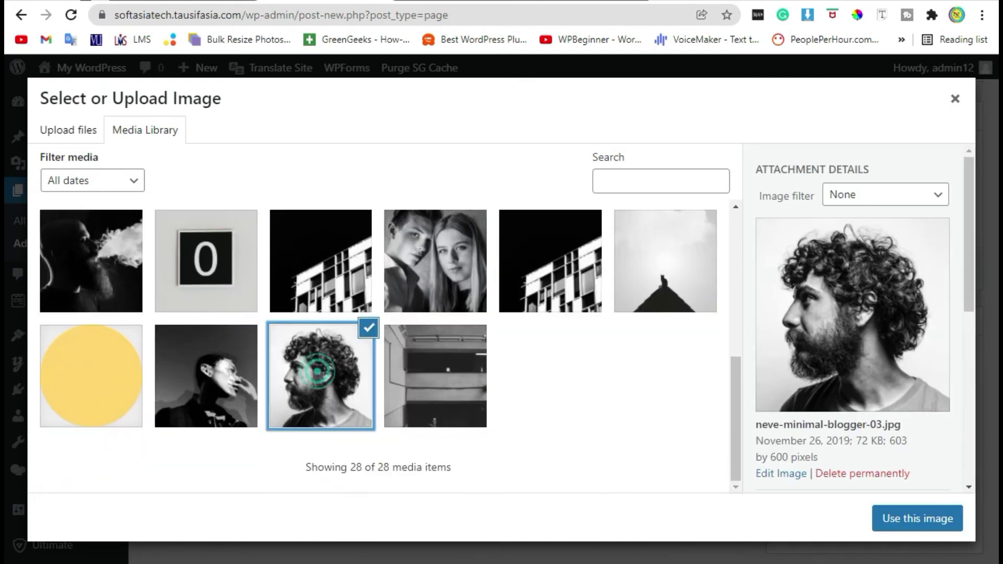
click(918, 523)
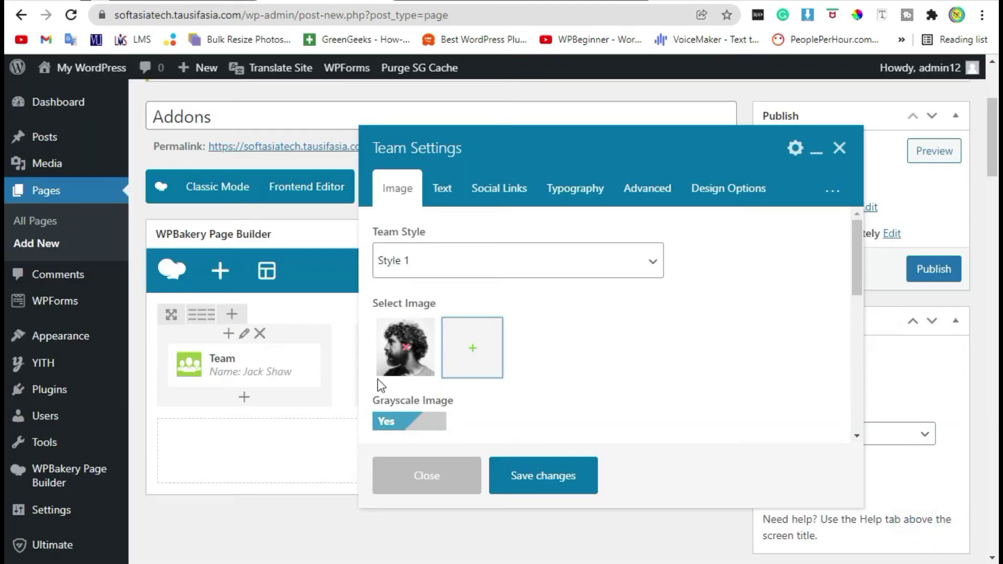
Set the third member's name to 'Joe' and change designation CEO to 'MD'
click(442, 188)
triple_click(454, 256)
text(Hohn)
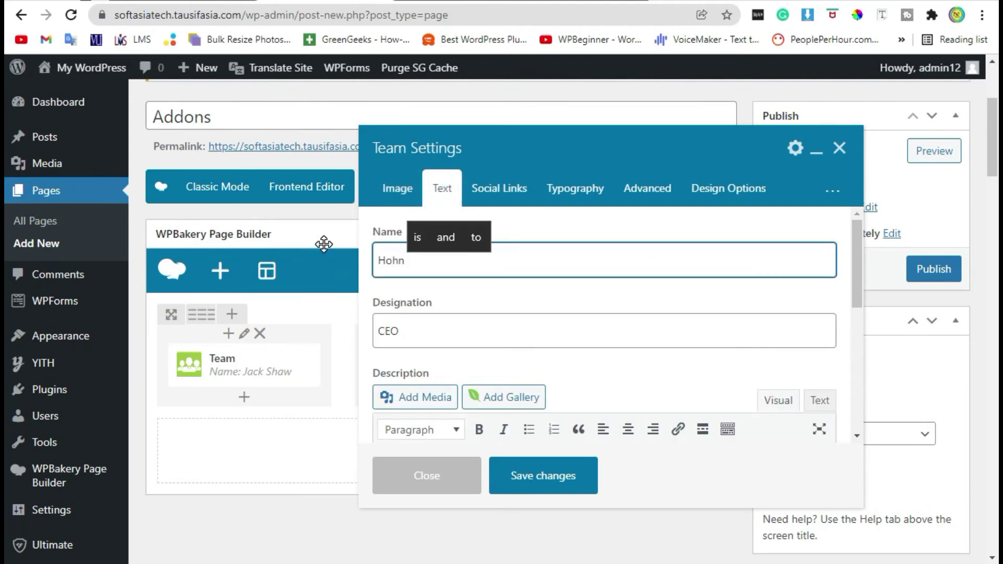
key(ctrl+a)
key(BackSpace)
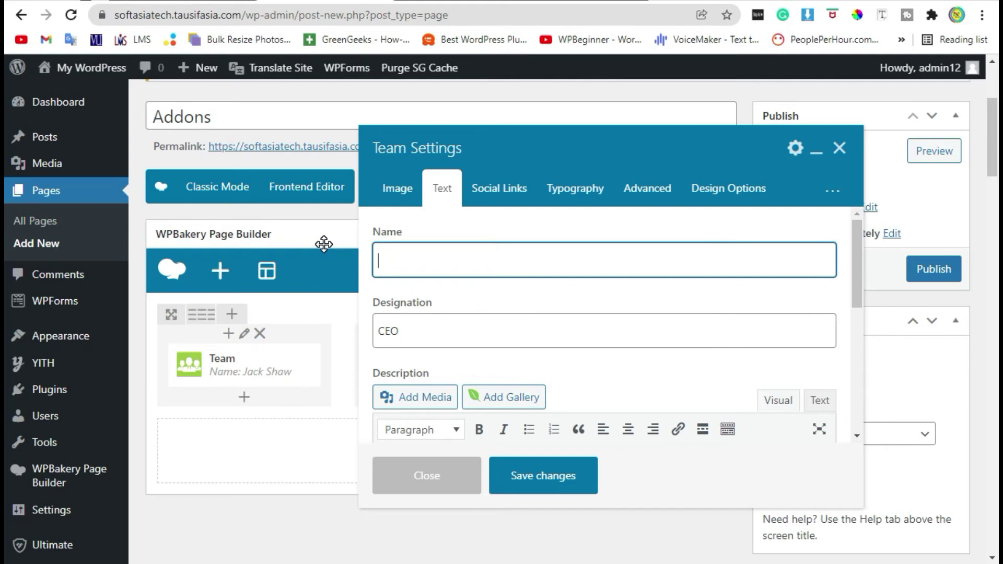
text(Jho)
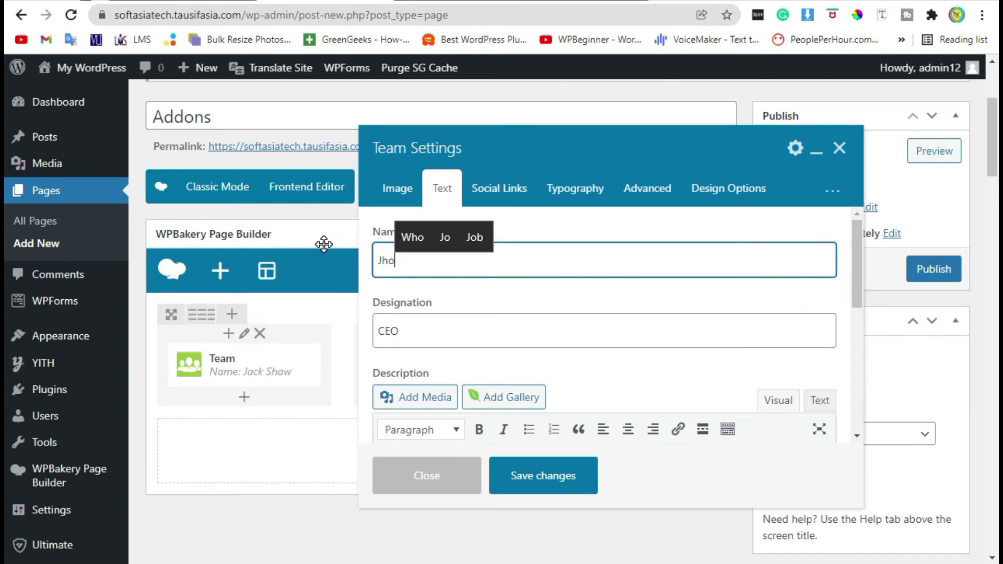
key(BackSpace)
text(oe)
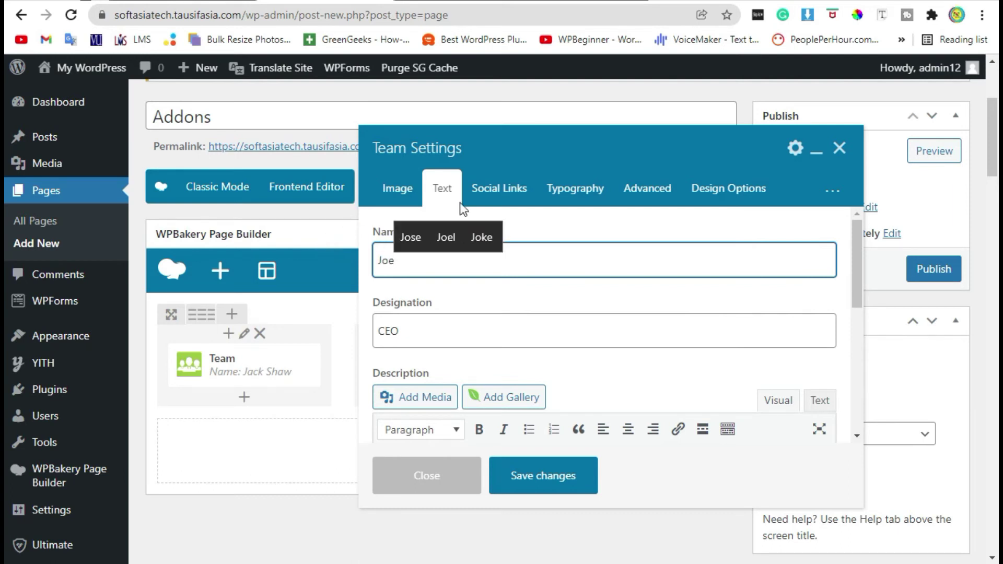
double_click(439, 328)
text(MD)
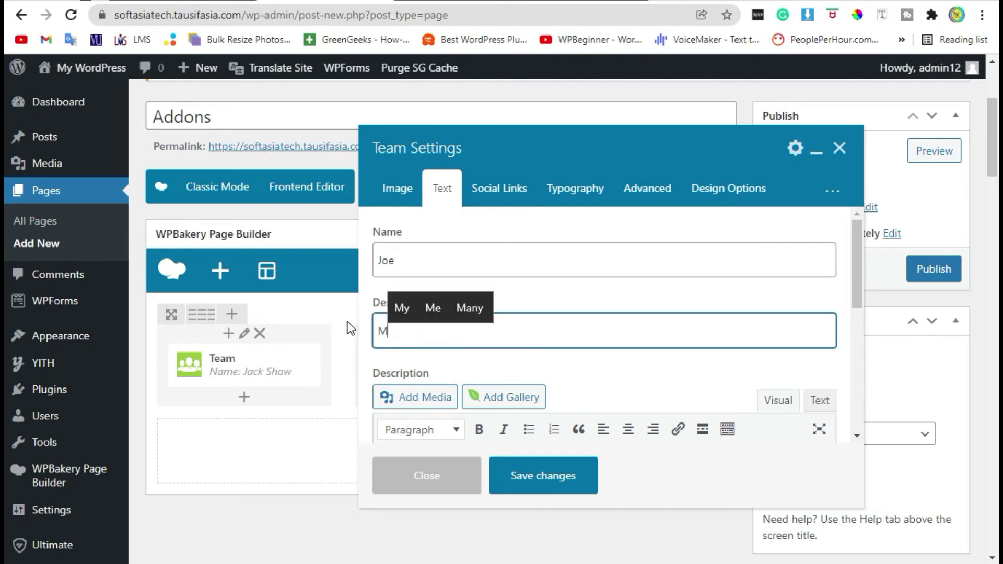
Review the social links, keep the lorem ipsum description, and save Joe's settings
click(489, 204)
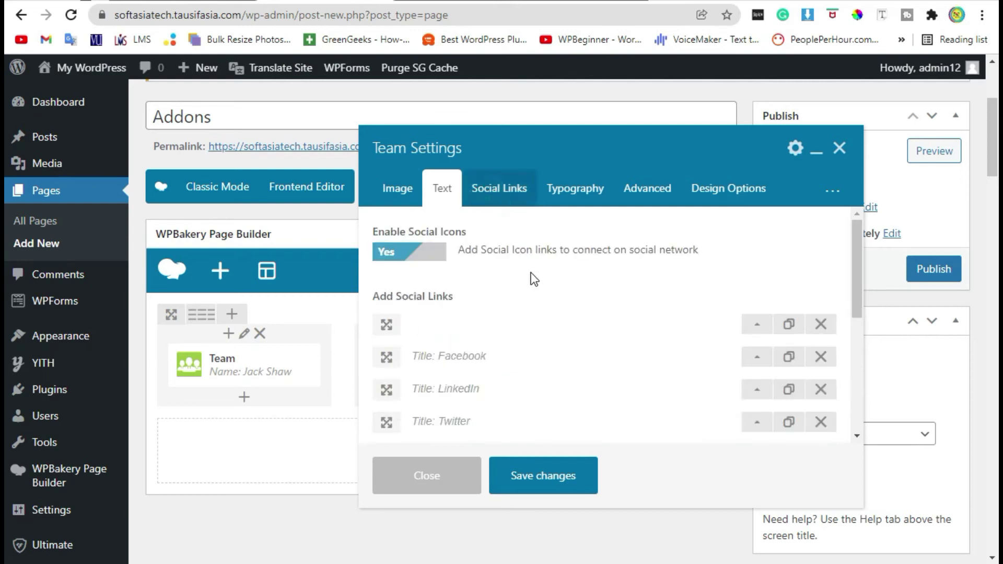
click(763, 356)
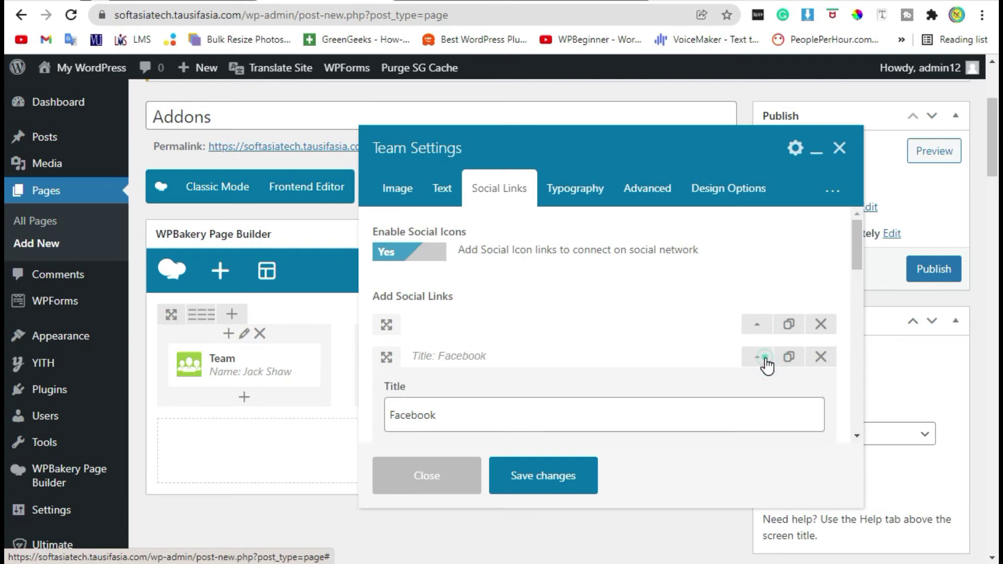
click(761, 360)
click(442, 188)
scroll(362, 314, down, 3)
drag(583, 280, 433, 266)
key(ctrl+a)
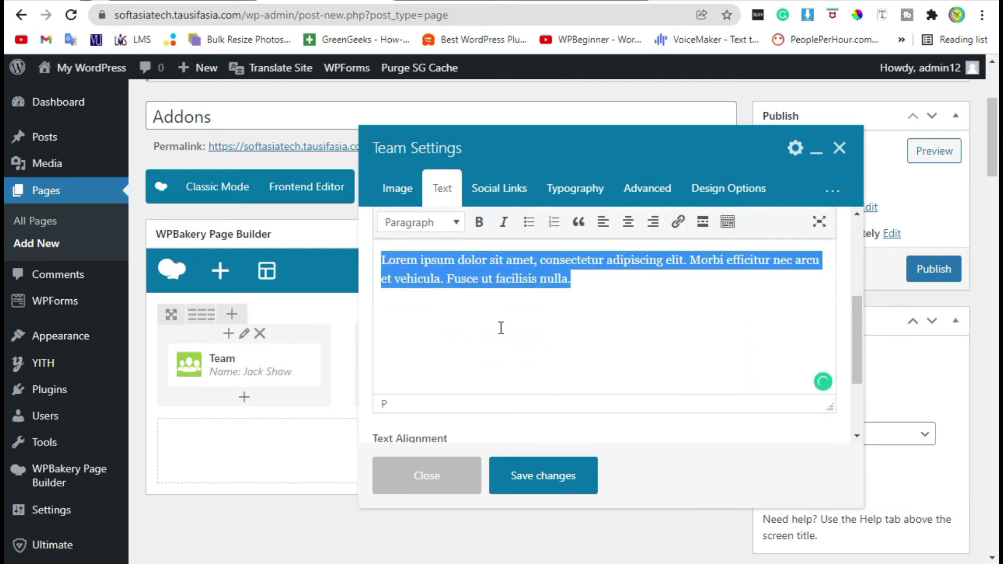
click(499, 327)
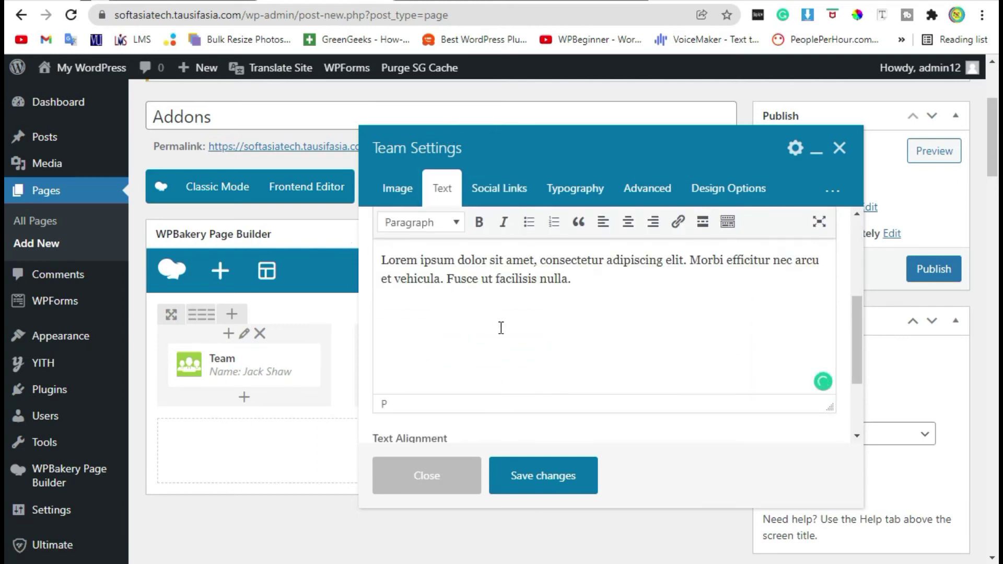
click(538, 488)
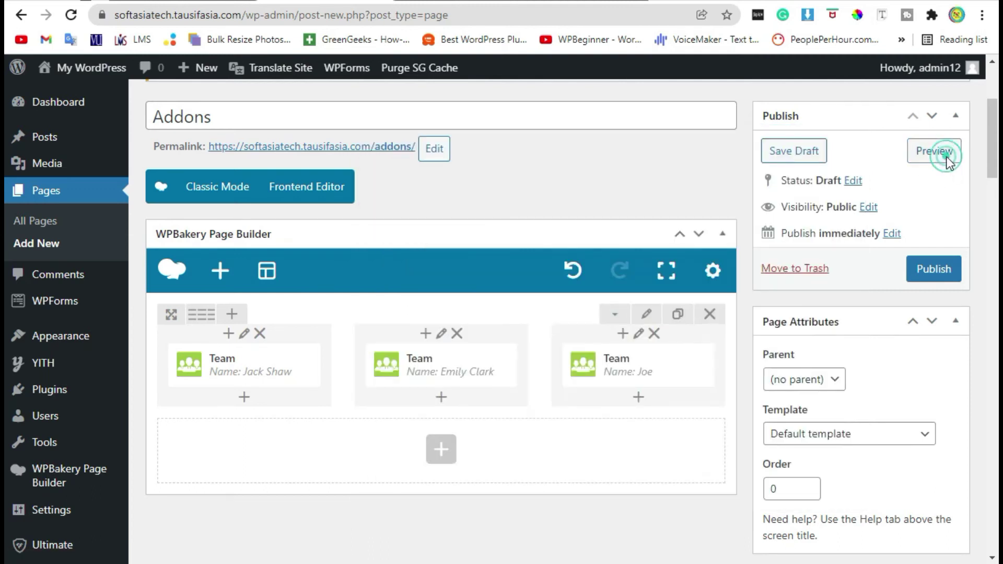
click(947, 157)
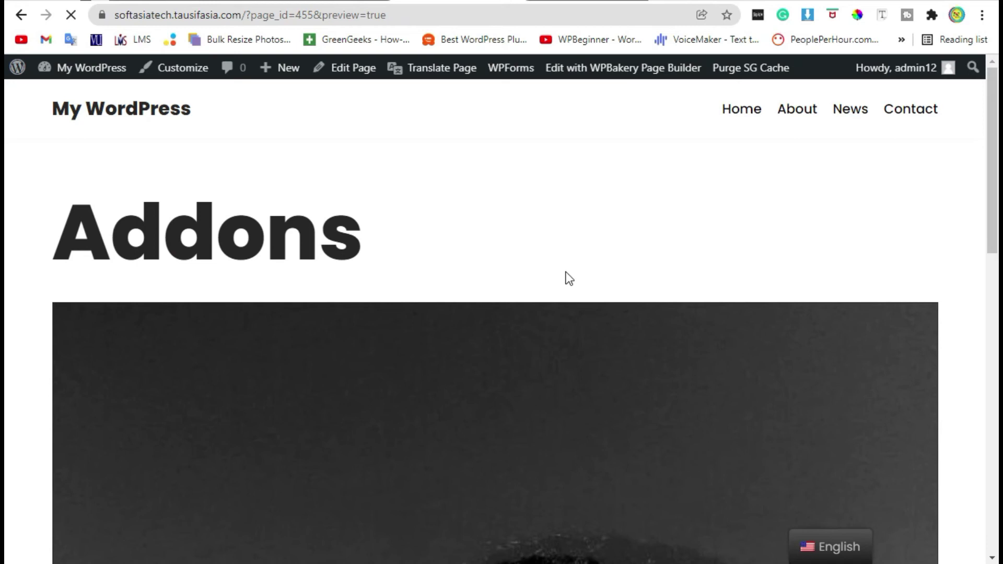
scroll(566, 274, down, 5)
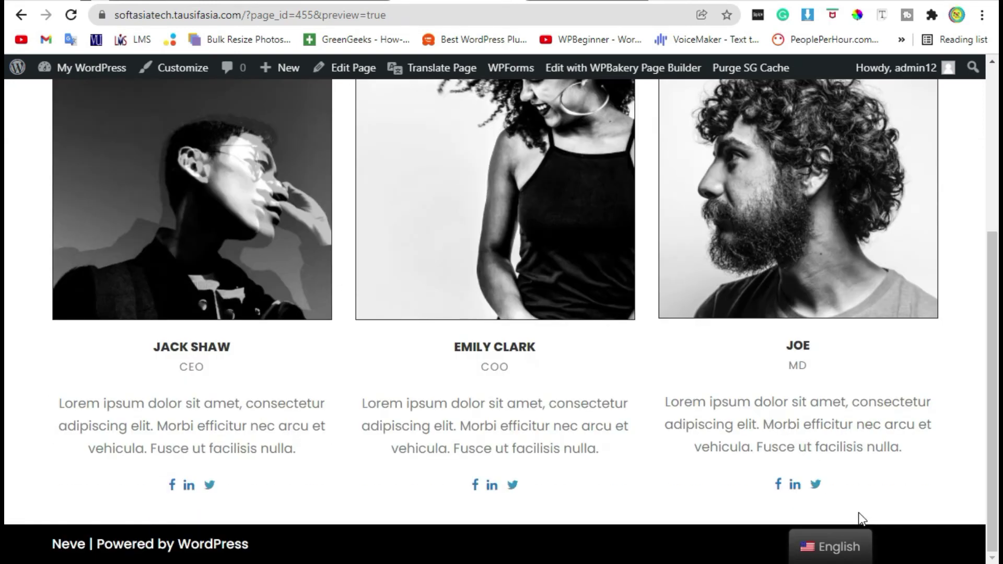
drag(651, 412, 74, 354)
click(71, 347)
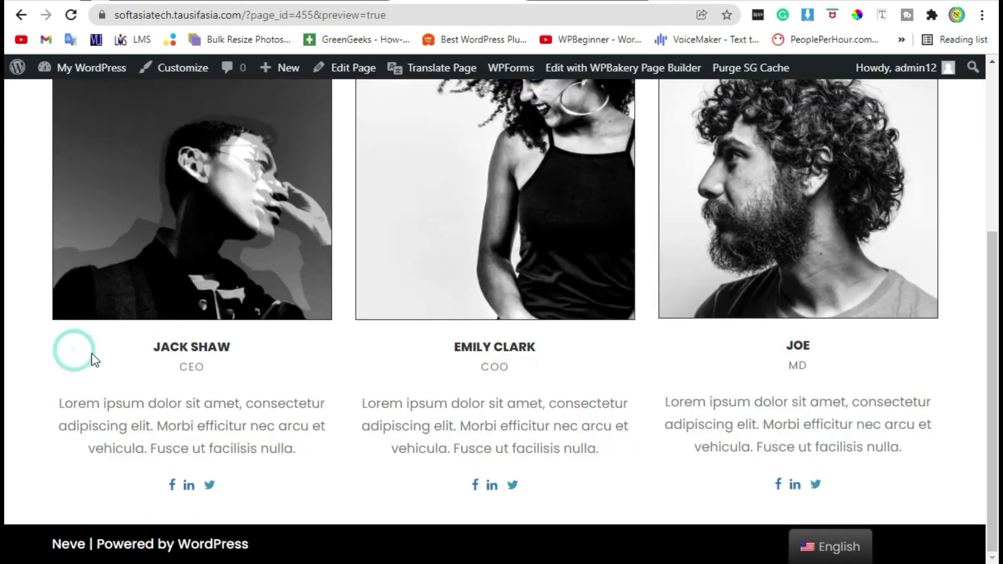
scroll(124, 353, up, 2)
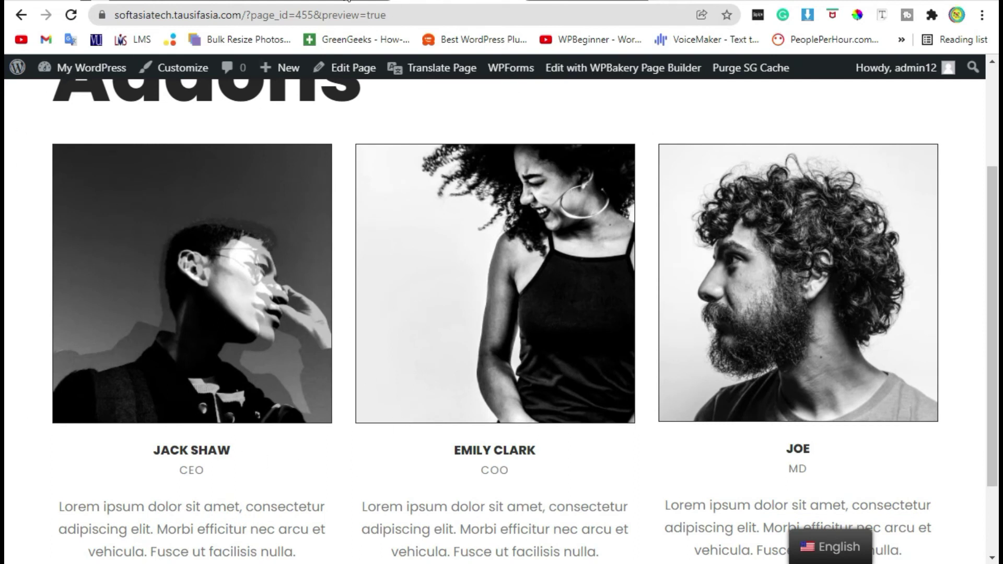
key(ctrl+shift+Tab)
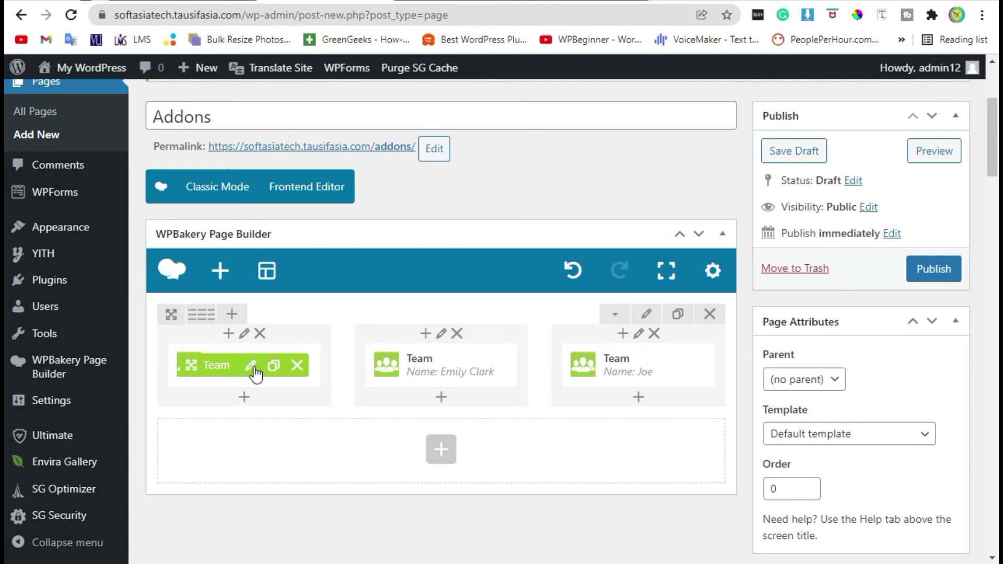
click(251, 366)
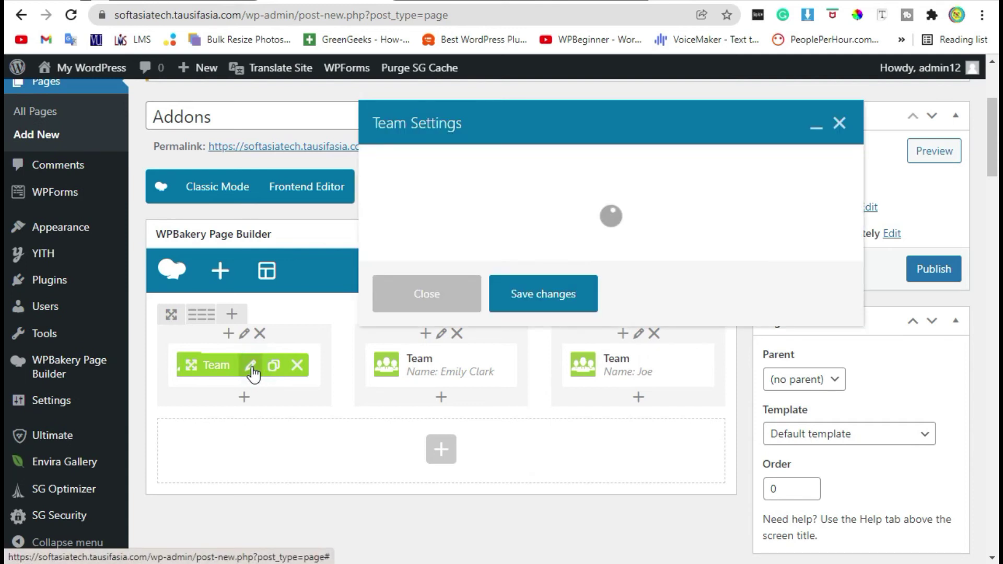
scroll(641, 296, down, 5)
scroll(418, 329, up, 2)
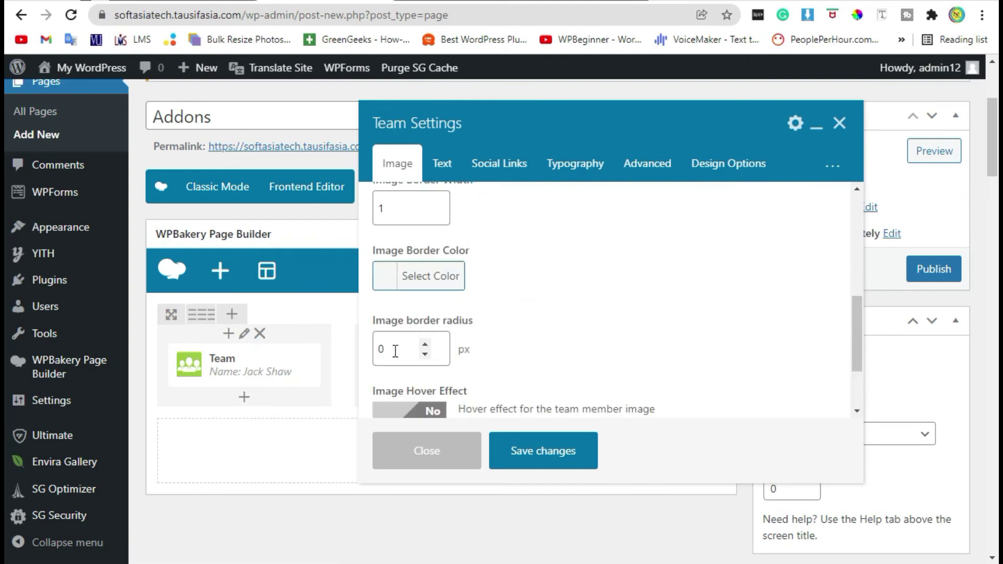
double_click(407, 346)
text(50)
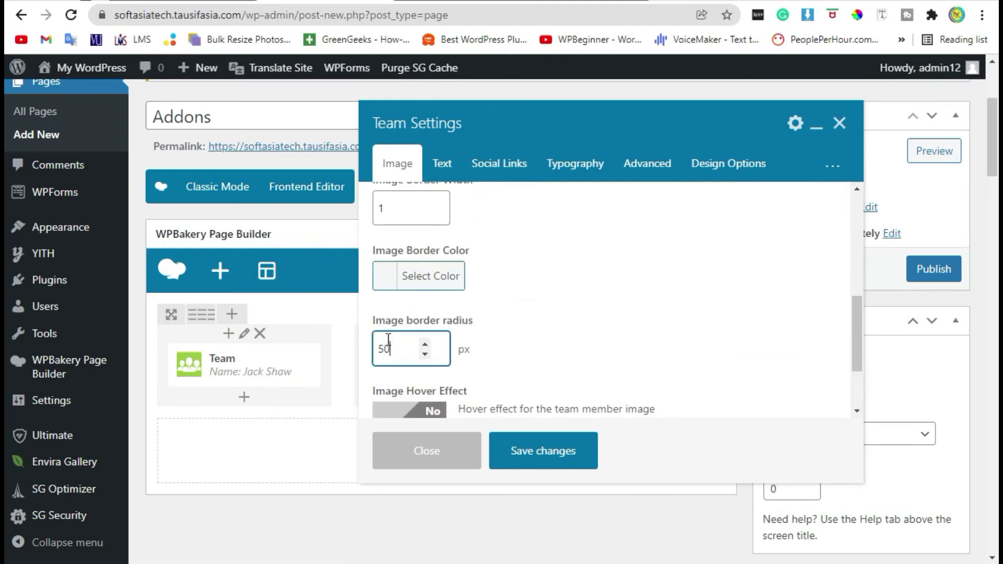
click(541, 460)
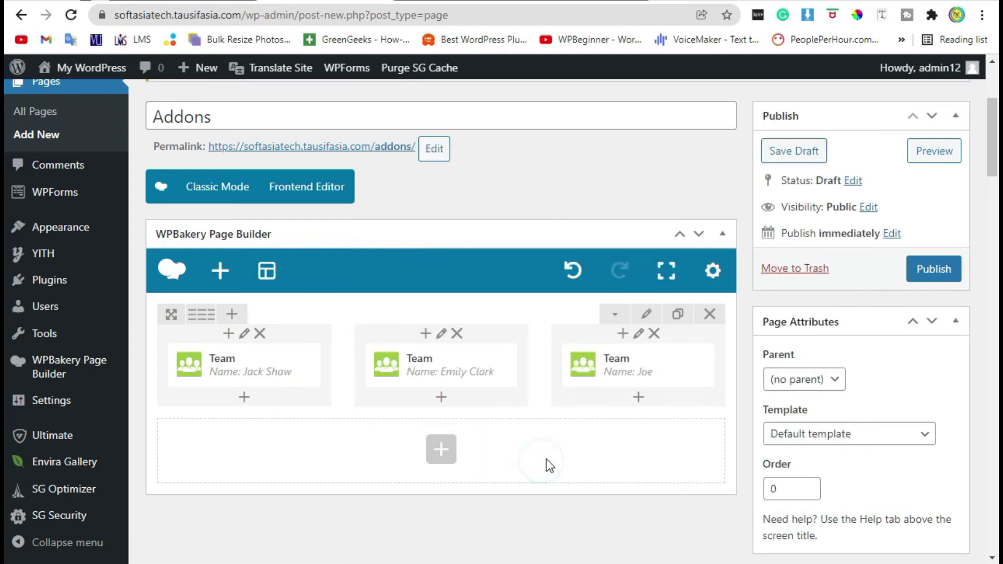
click(913, 152)
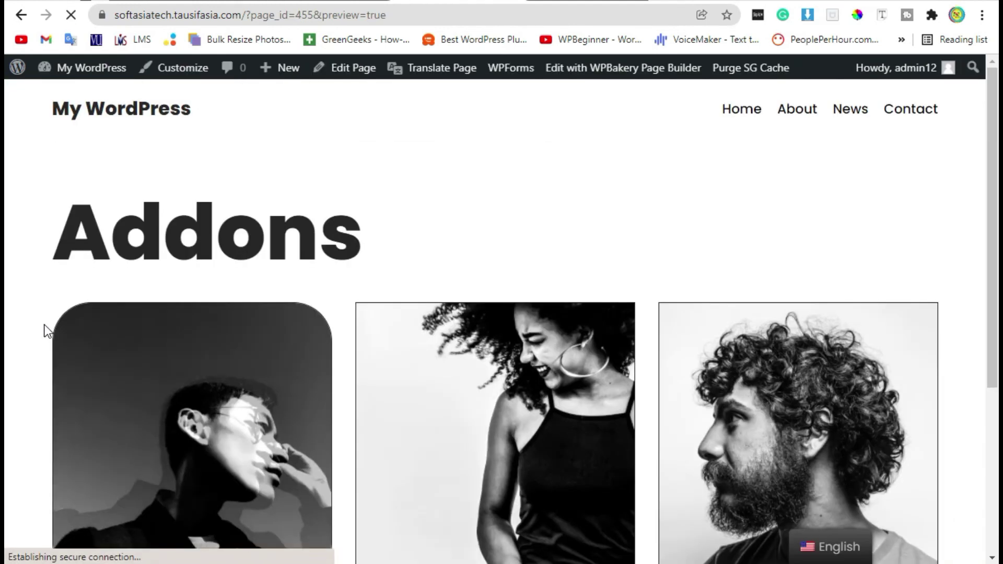
scroll(46, 324, down, 4)
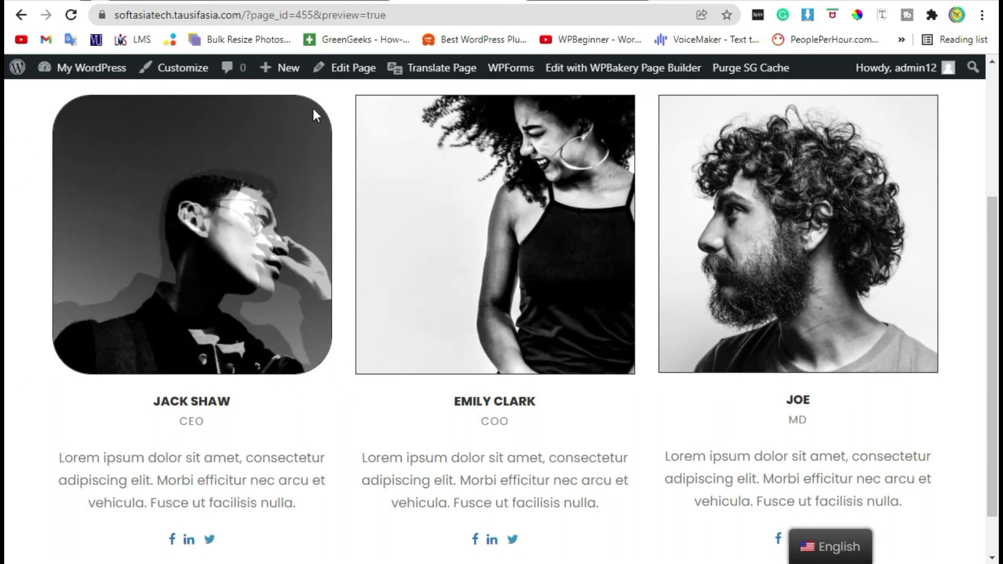
click(344, 4)
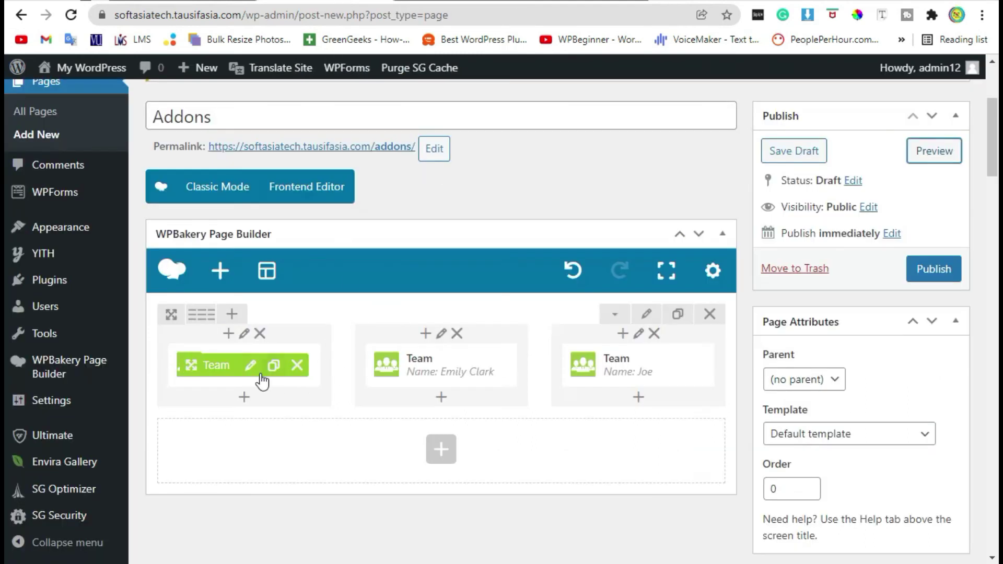
click(250, 365)
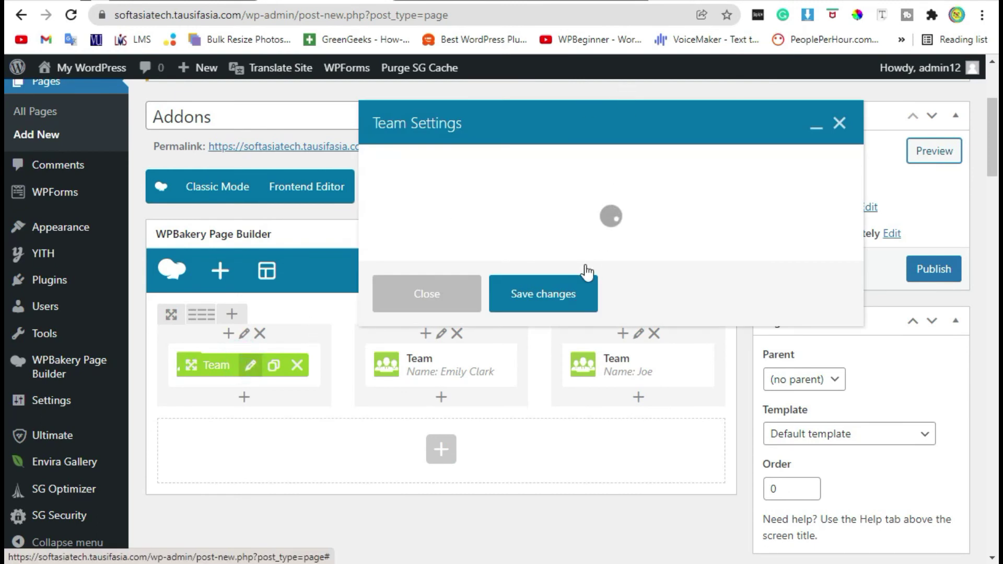
scroll(411, 261, down, 5)
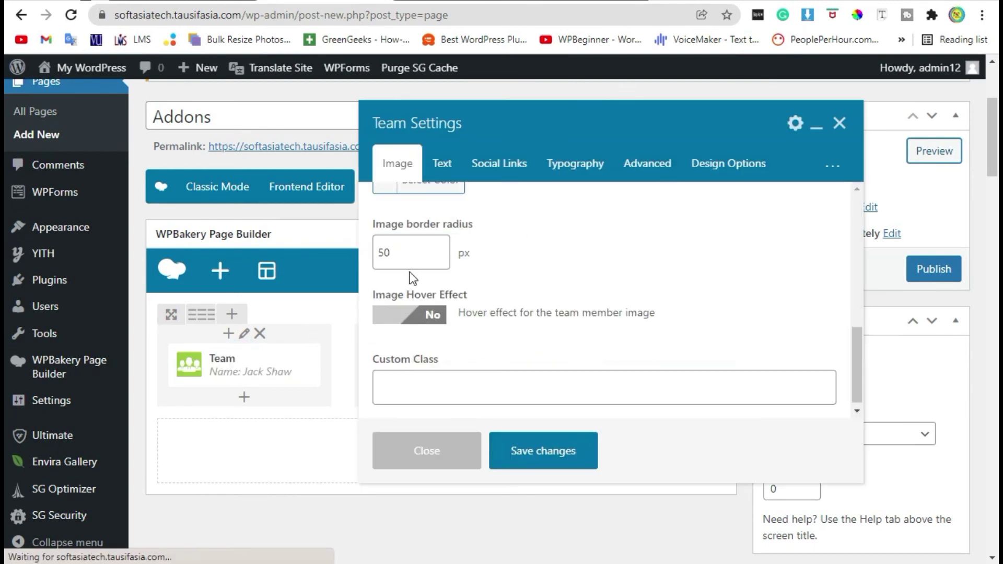
click(409, 256)
double_click(389, 253)
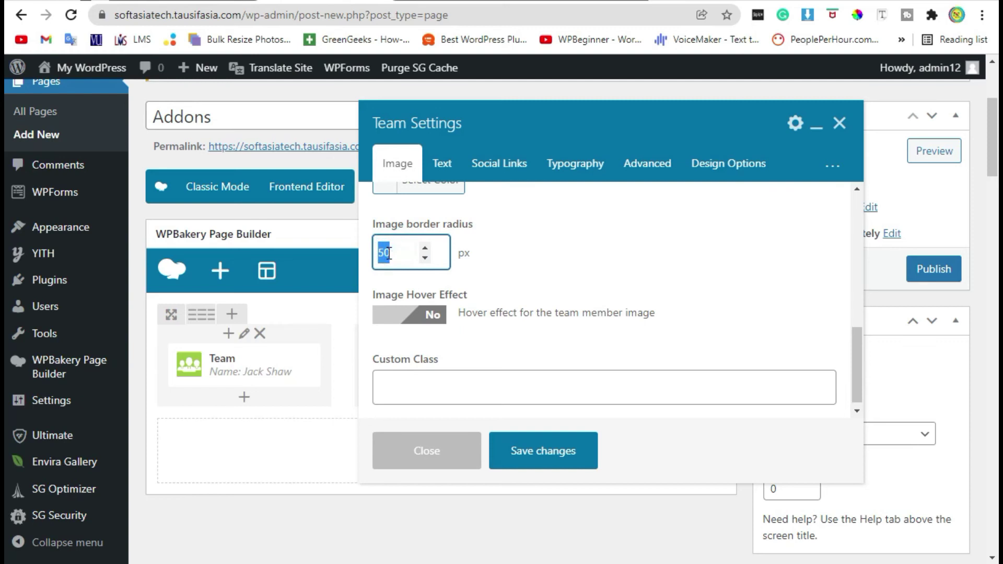
text(200)
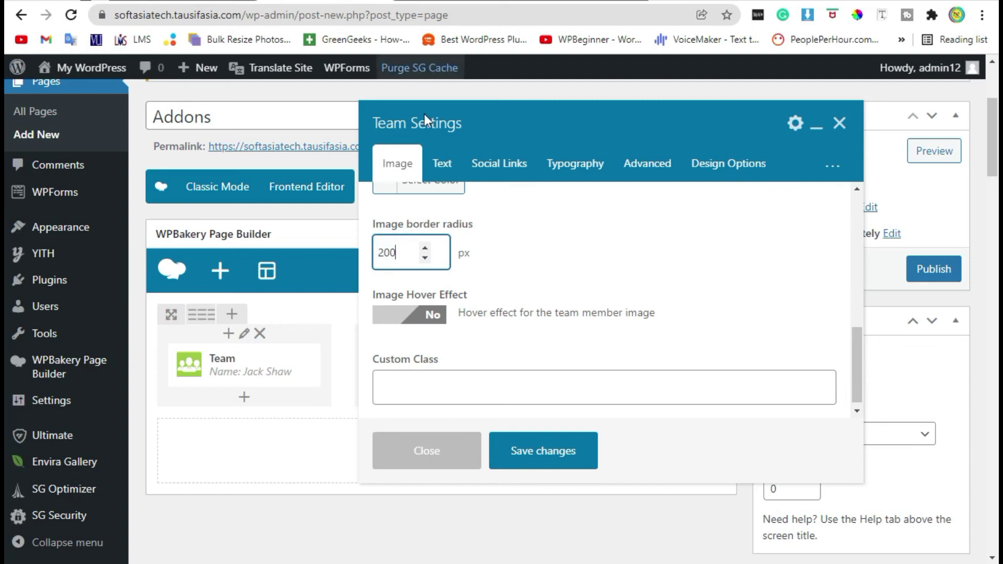
click(538, 449)
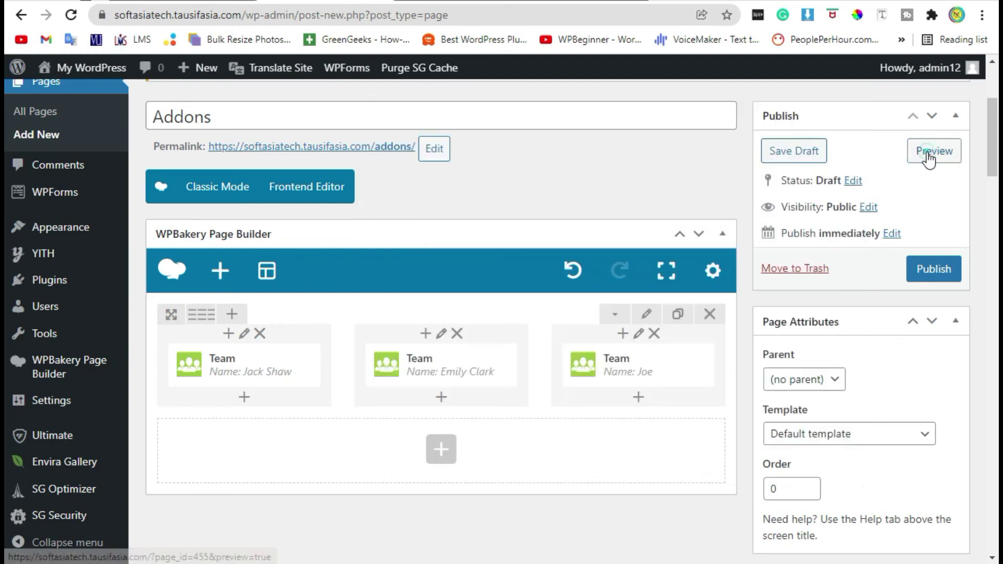
click(933, 152)
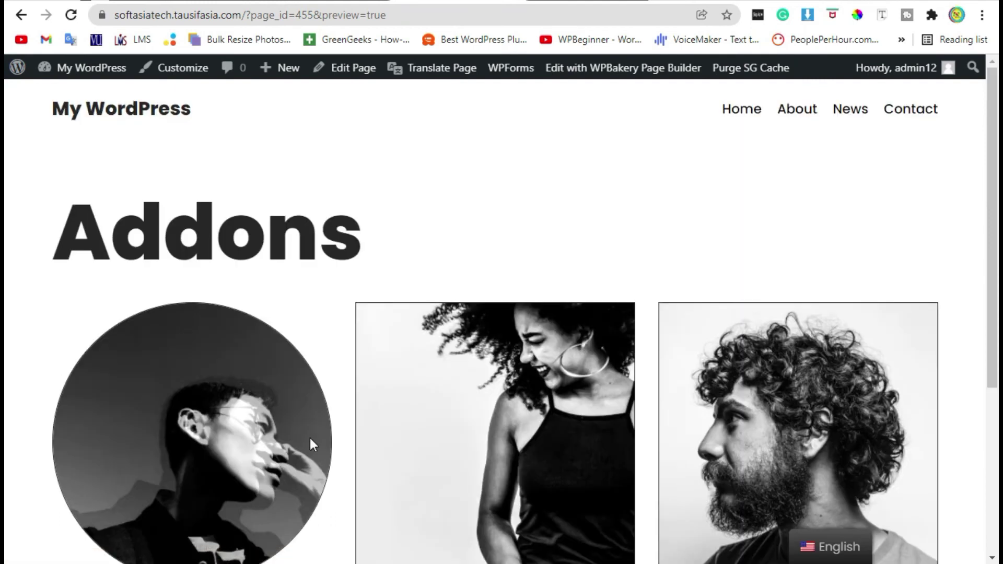
scroll(191, 389, down, 2)
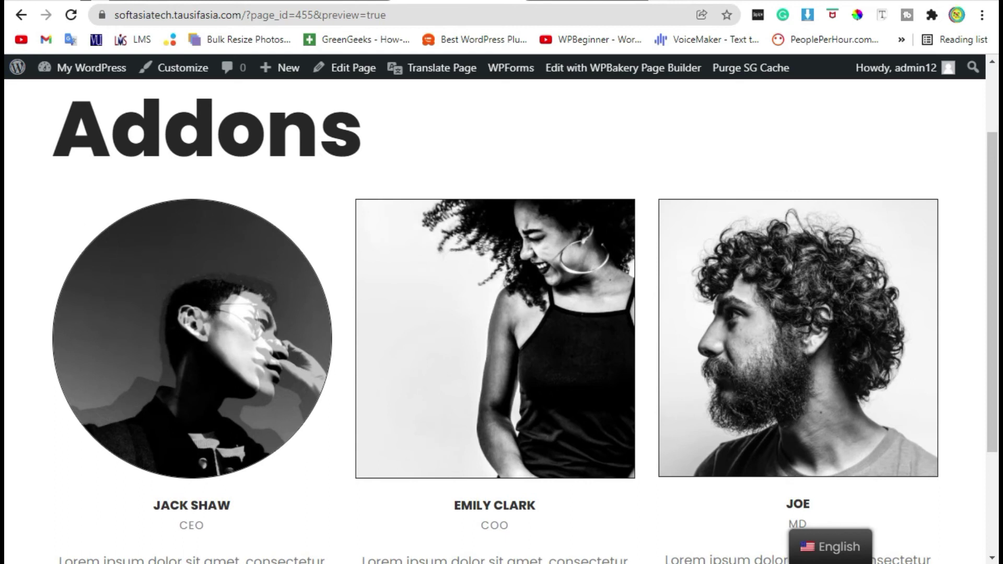
scroll(197, 387, down, 3)
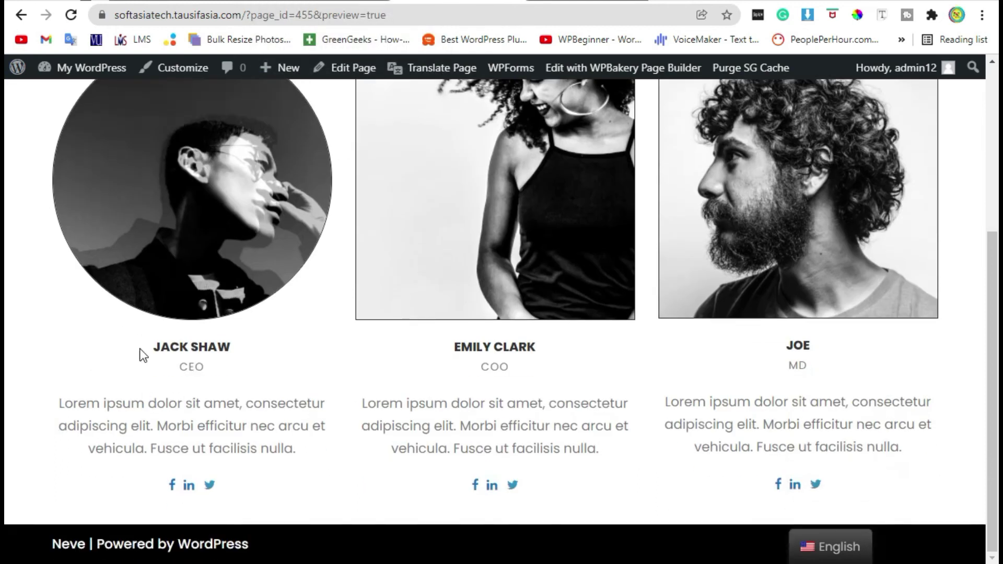
drag(143, 347, 237, 340)
click(442, 365)
scroll(626, 324, up, 2)
key(ctrl+w)
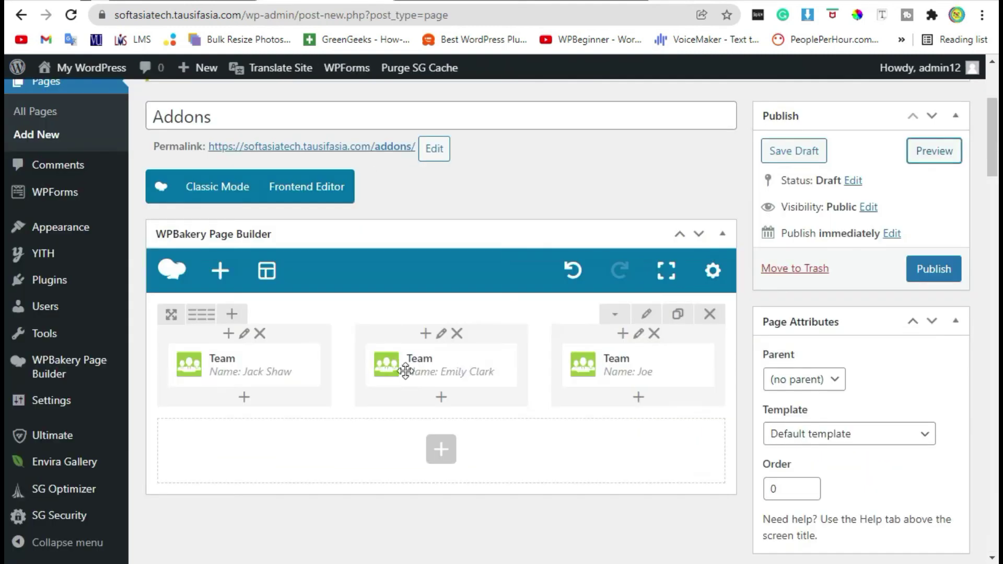
scroll(452, 271, down, 1)
click(447, 227)
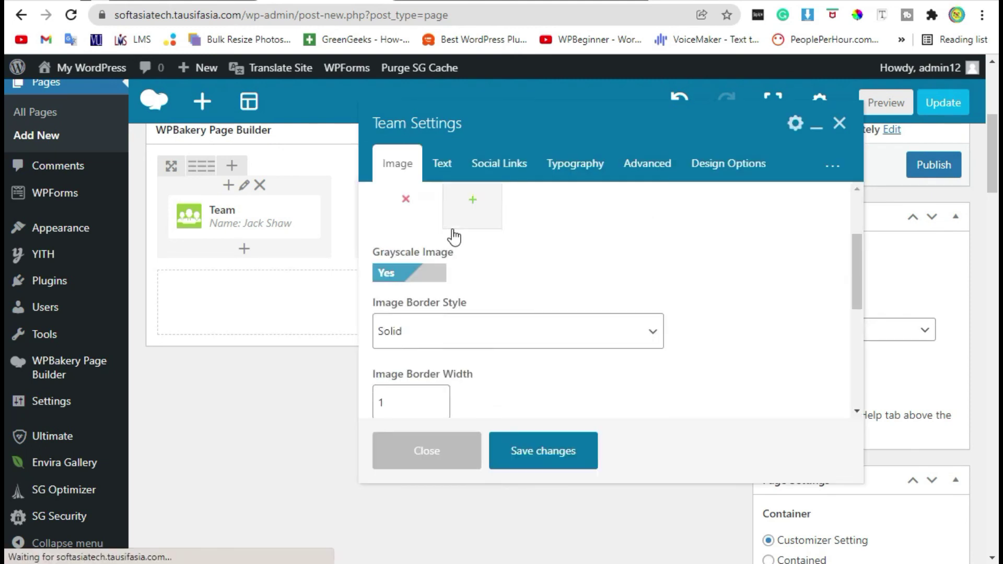
scroll(457, 238, down, 5)
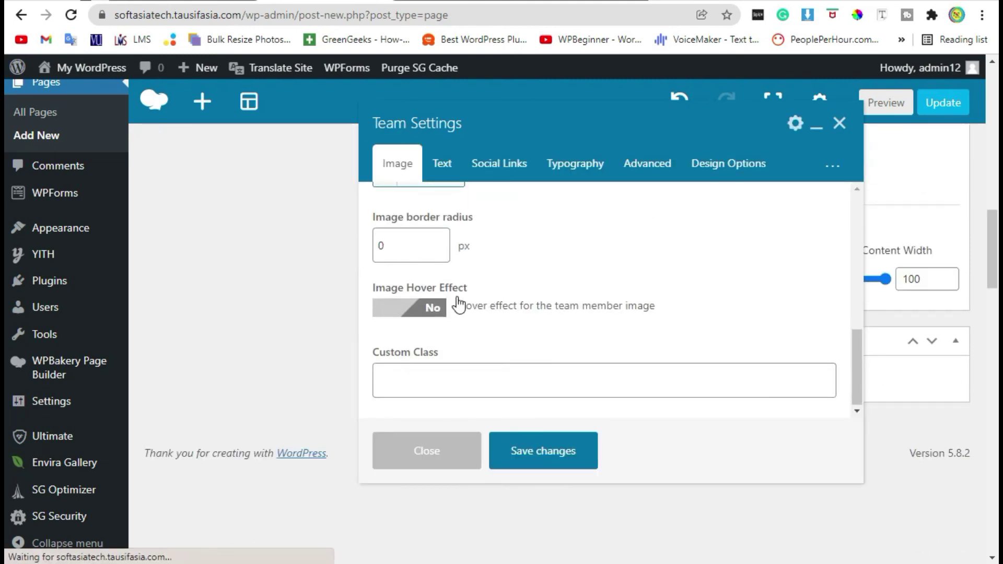
double_click(390, 248)
text(5)
key(BackSpace)
text(200)
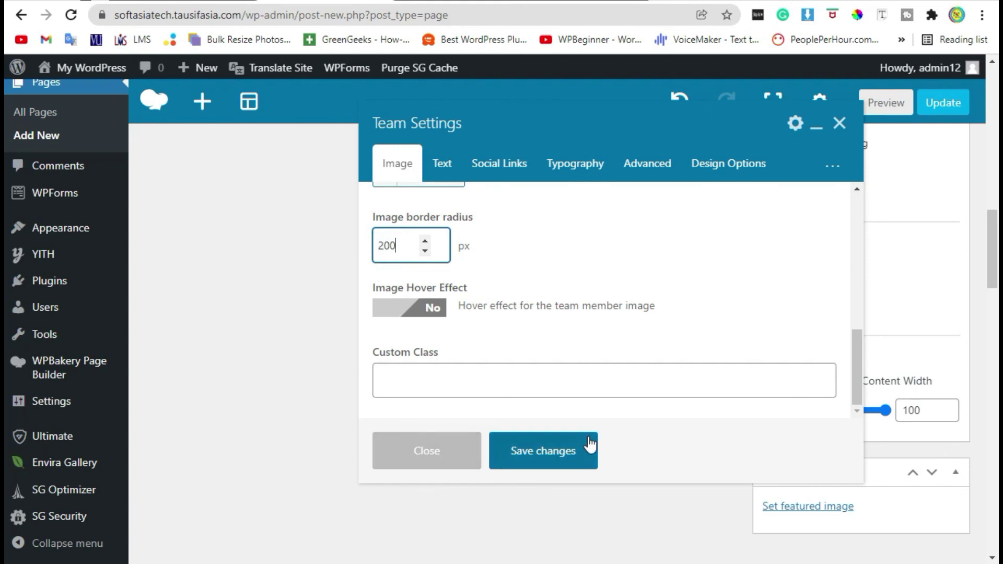
click(585, 448)
Open Joe's Team settings and select the Image border radius value for replacement
scroll(337, 437, up, 5)
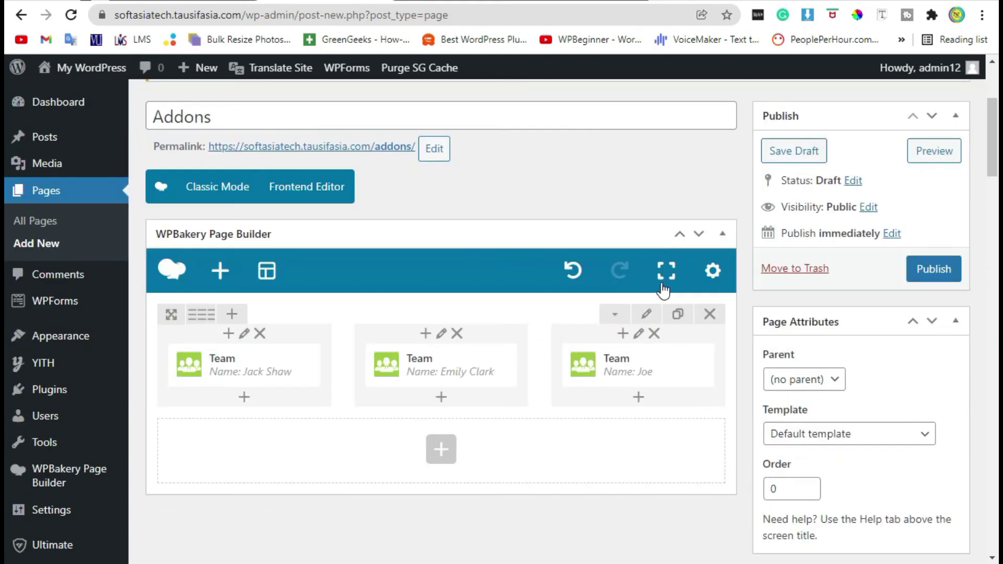
click(644, 364)
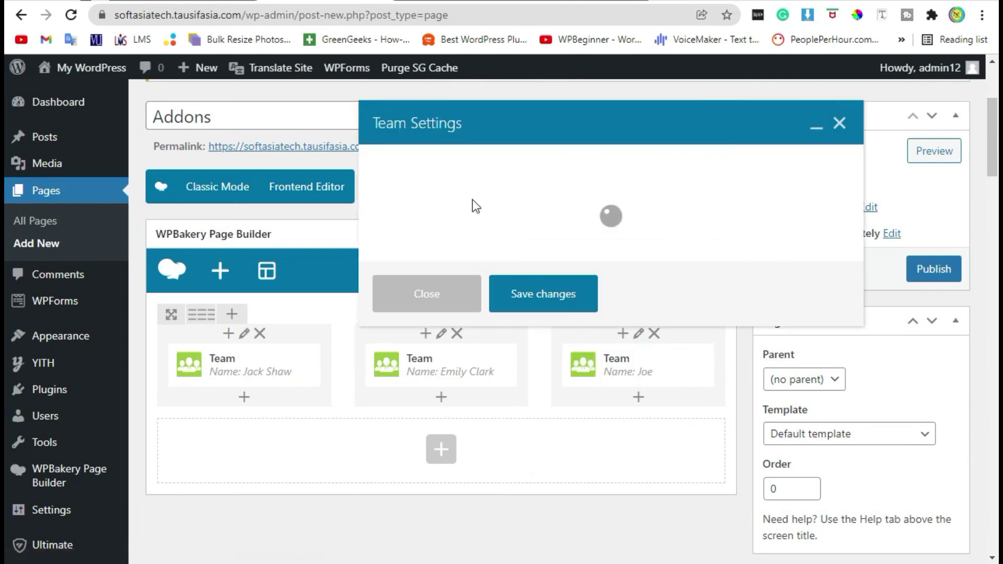
scroll(533, 329, down, 8)
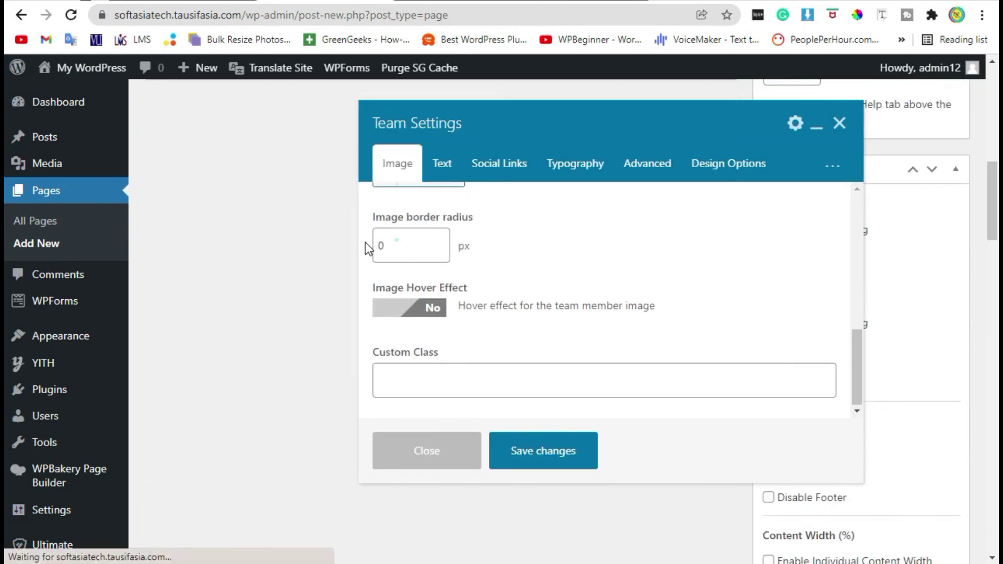
double_click(376, 245)
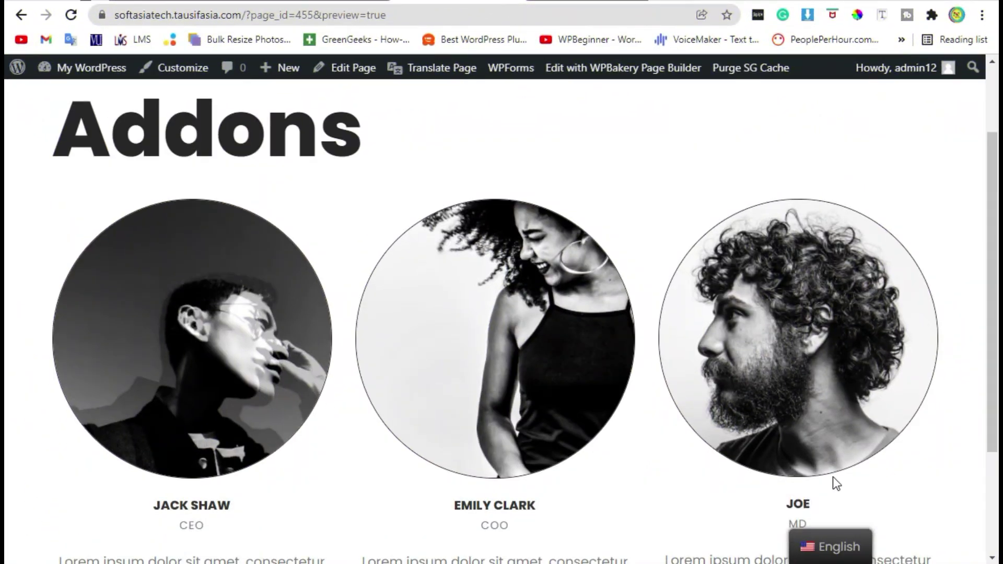
Scroll the Addons preview to inspect the three circular photos with names, roles, bios and social icons
scroll(405, 389, down, 2)
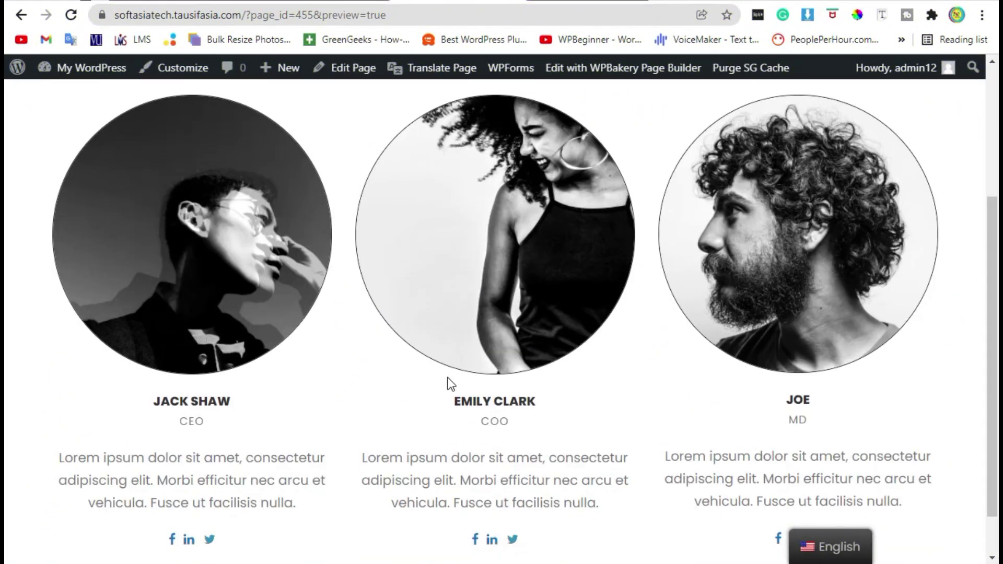
scroll(454, 382, down, 1)
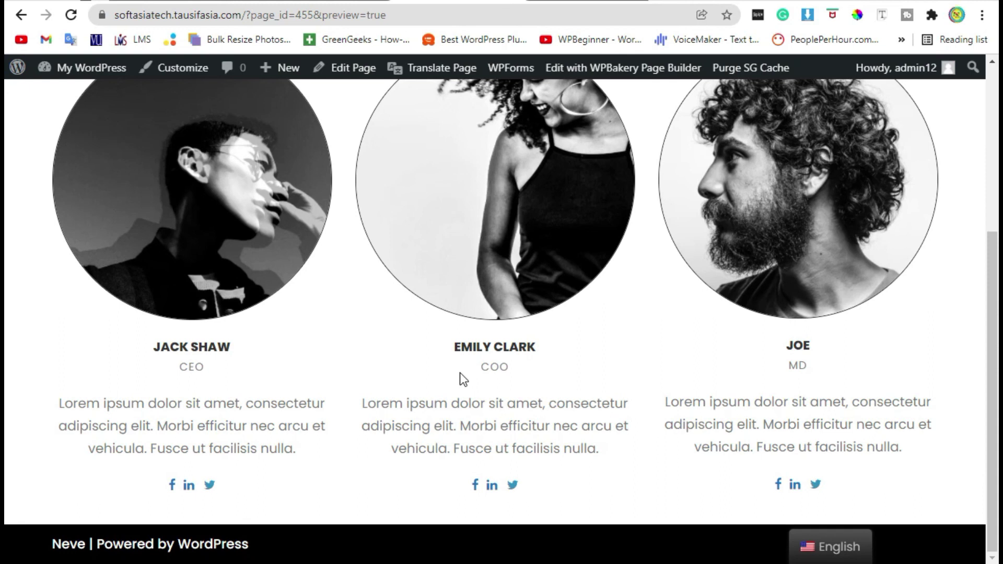